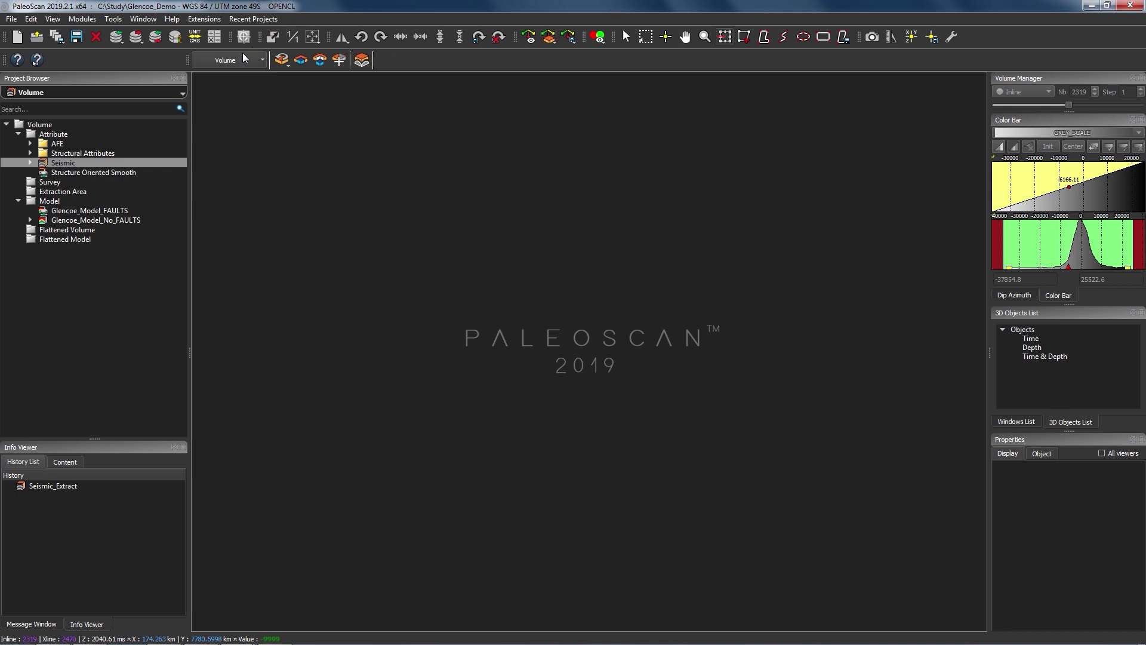
Create a Seismic_Extraction area based on the Seismic volume
left_click(299, 64)
left_click(300, 62)
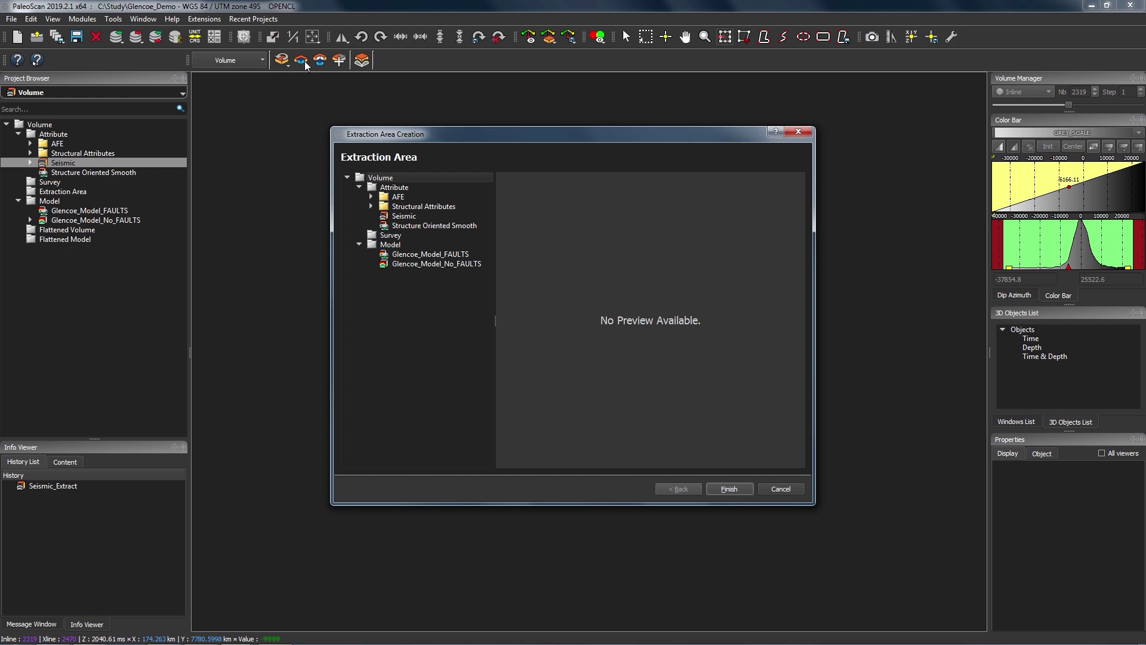
left_click(403, 218)
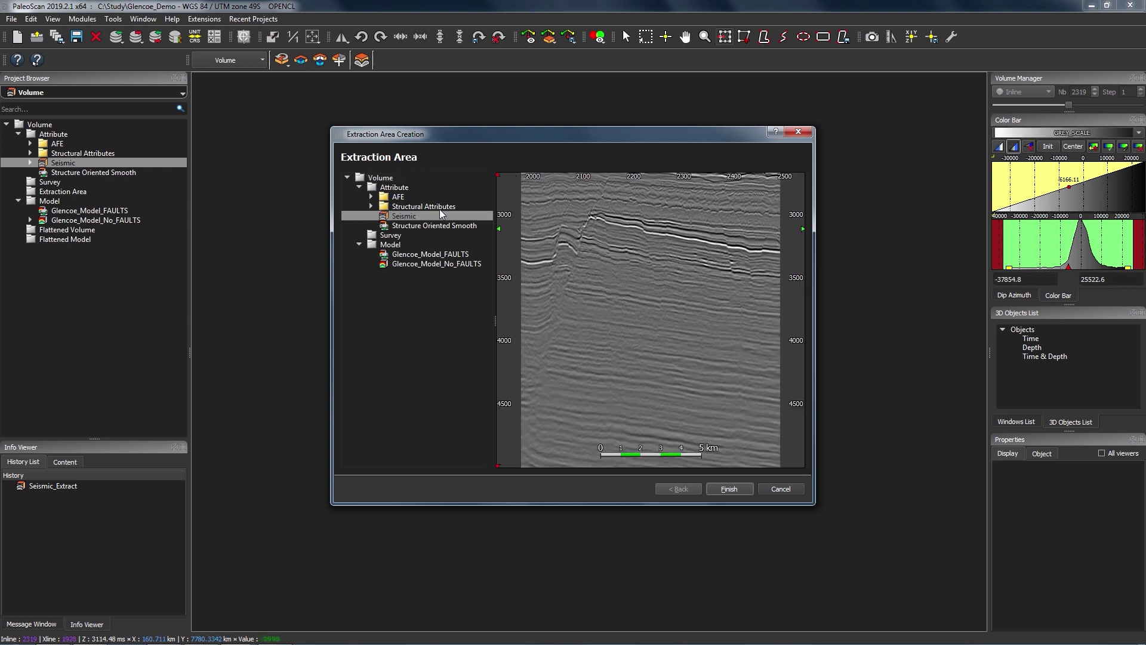
left_click(729, 488)
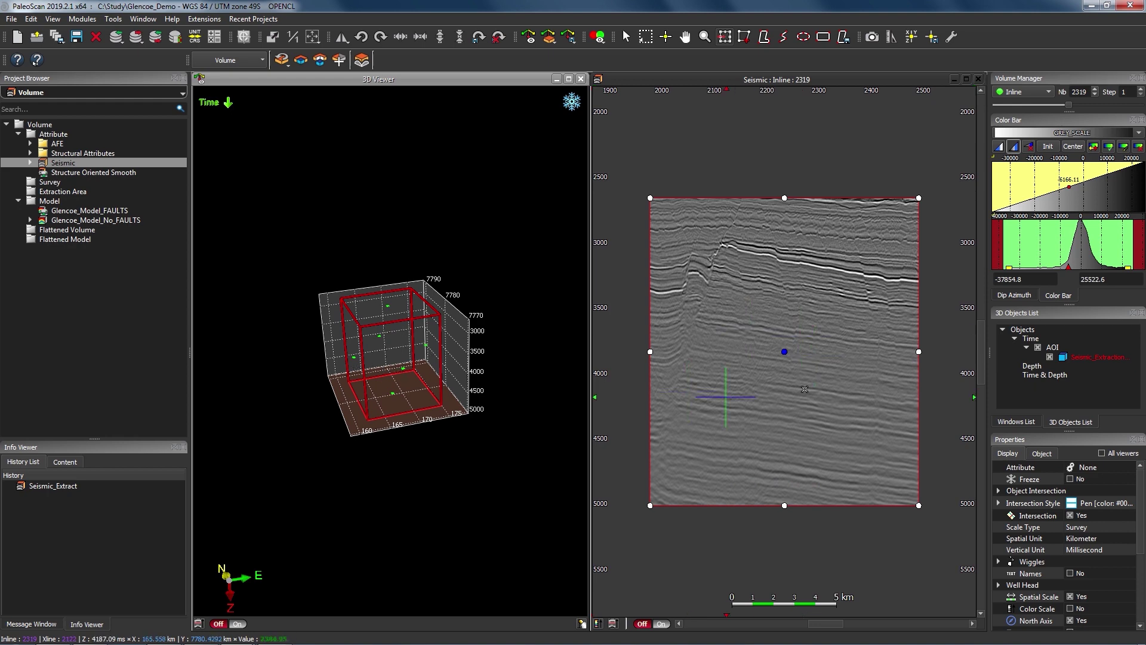
Pull the extraction area's left, right, top and base edges inward on the section
scroll(434, 375, "up", 5)
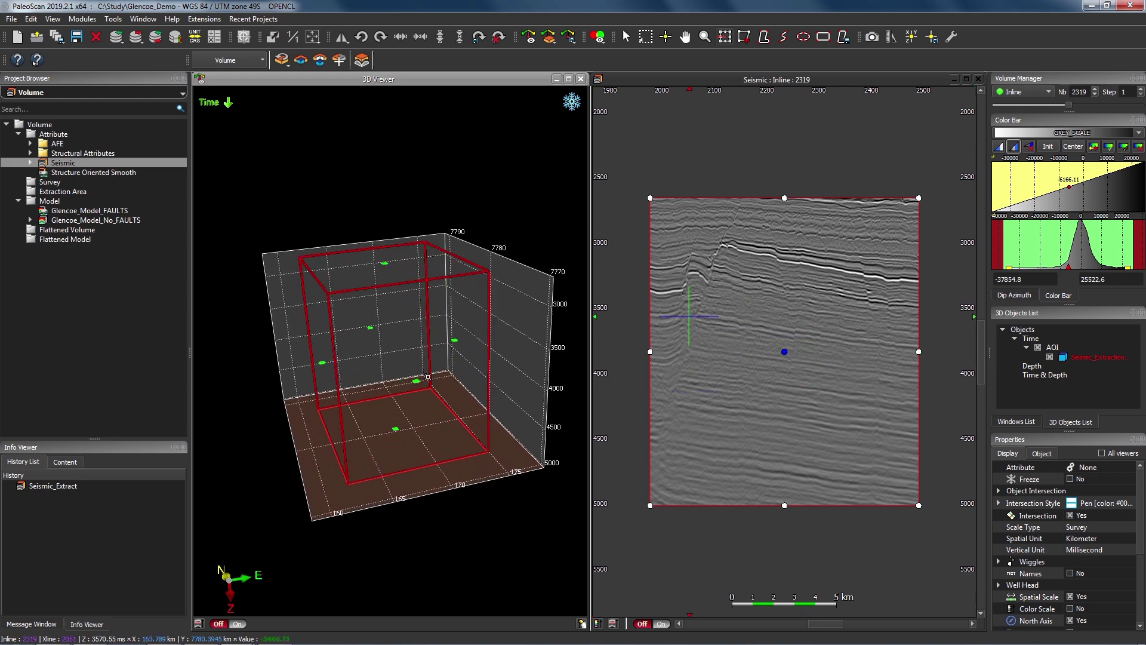
left_click_drag(414, 417, 380, 411)
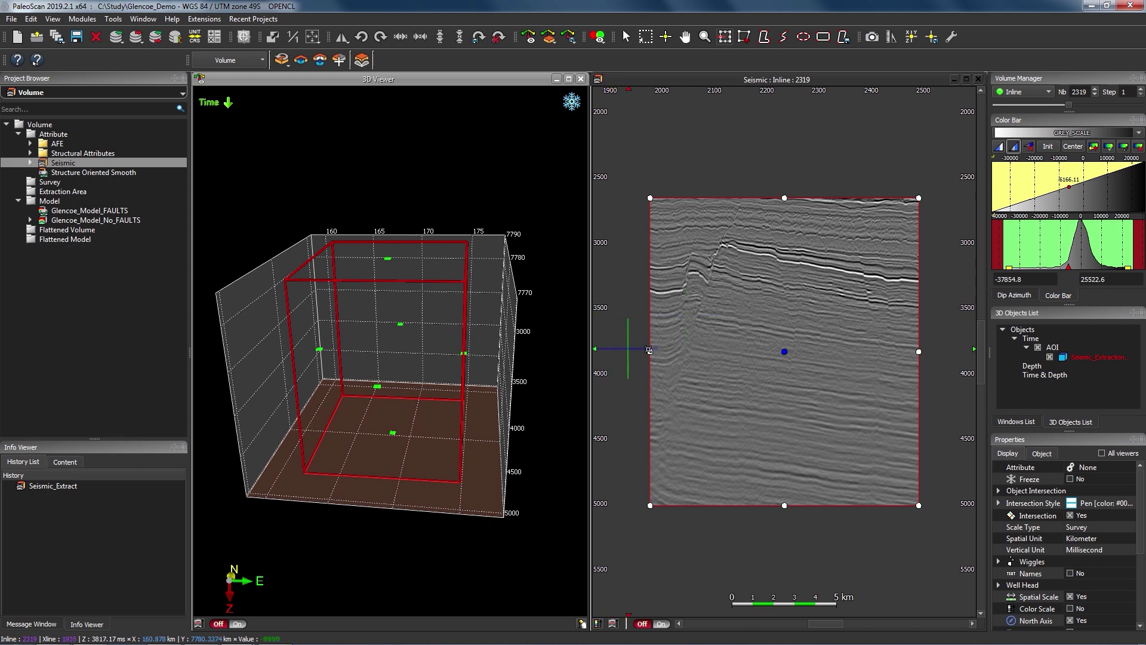
left_click_drag(649, 351, 664, 352)
left_click_drag(792, 505, 791, 478)
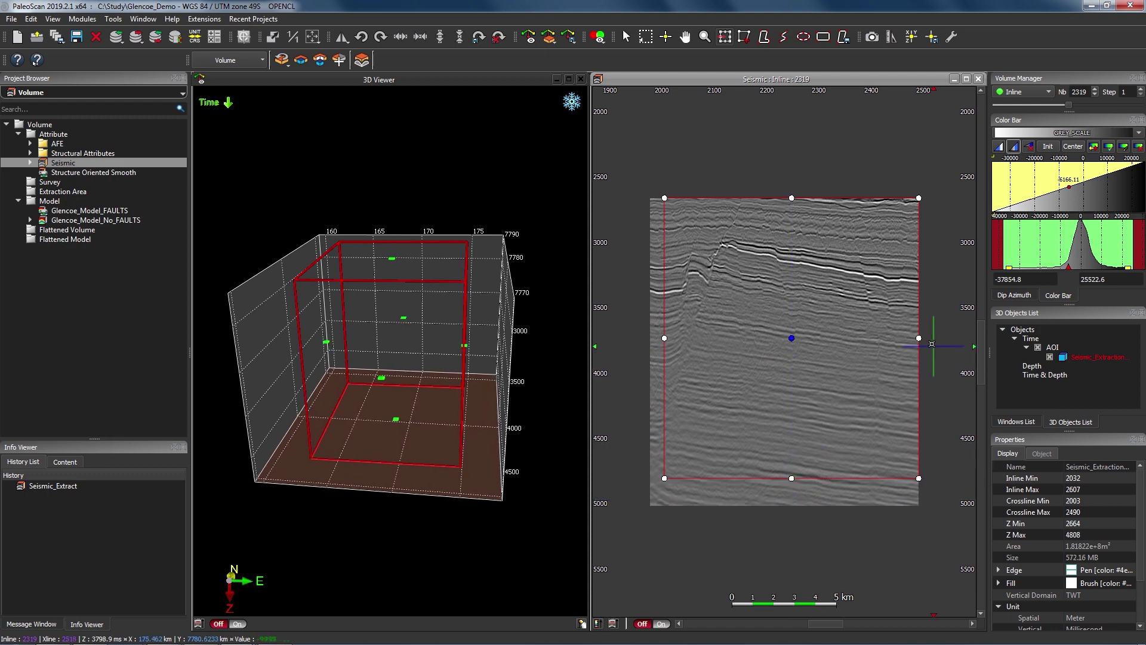
left_click_drag(918, 338, 906, 338)
left_click_drag(785, 197, 786, 213)
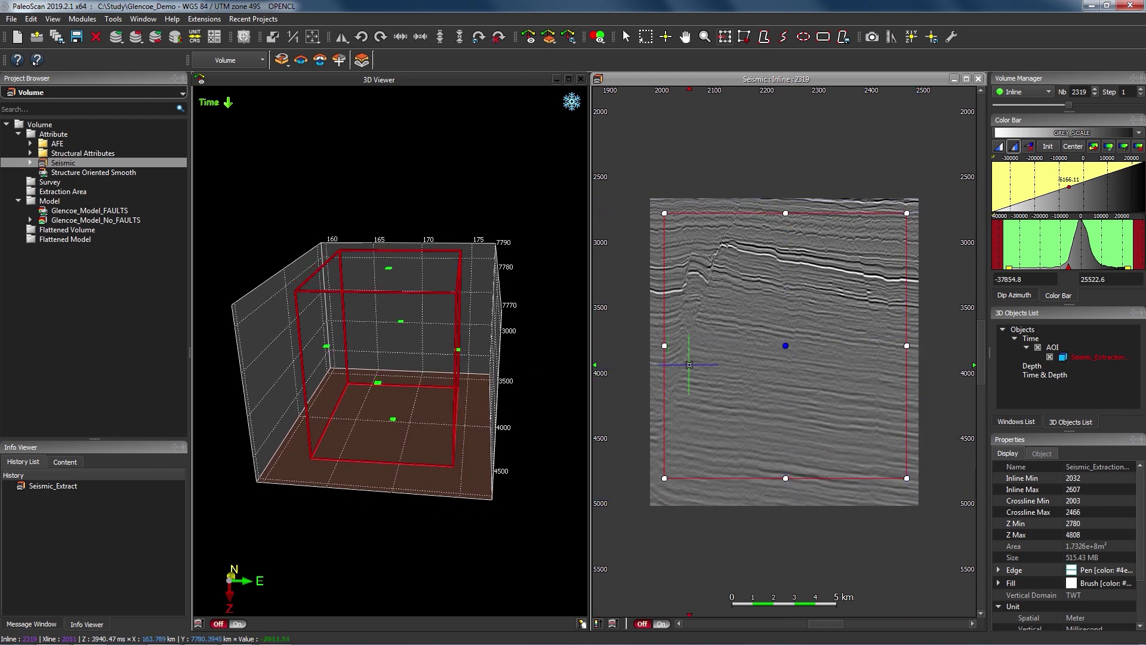
left_click_drag(500, 364, 397, 407)
Add Seismic inline 2319 to the 3D viewer
left_click(758, 342)
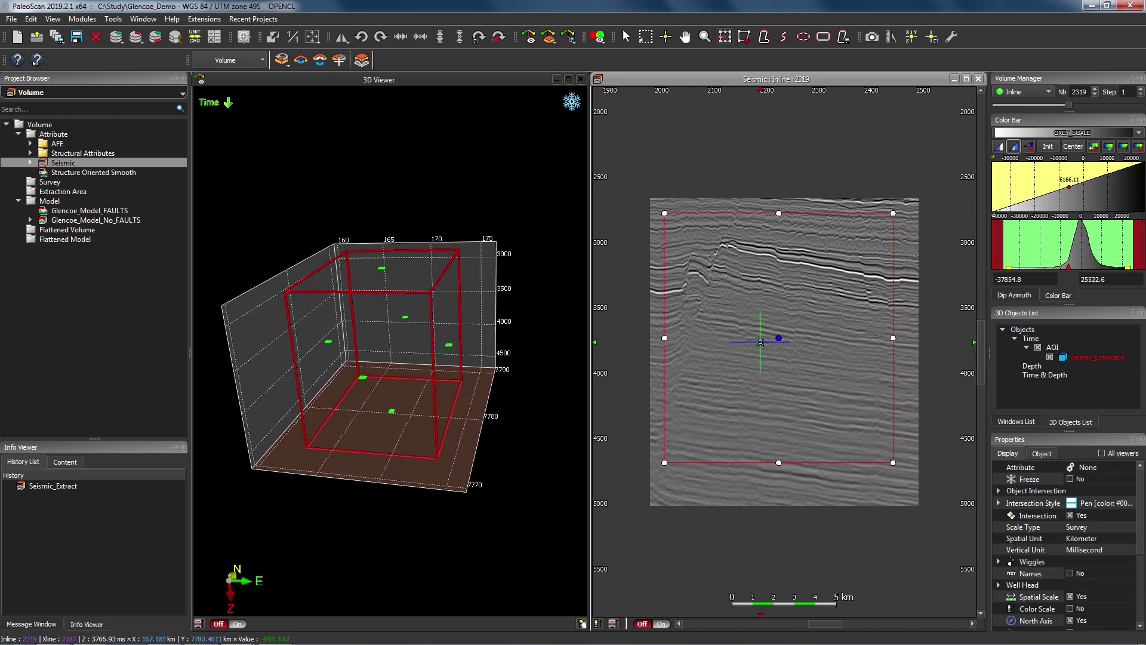
left_click_drag(758, 341, 508, 334)
left_click(563, 331)
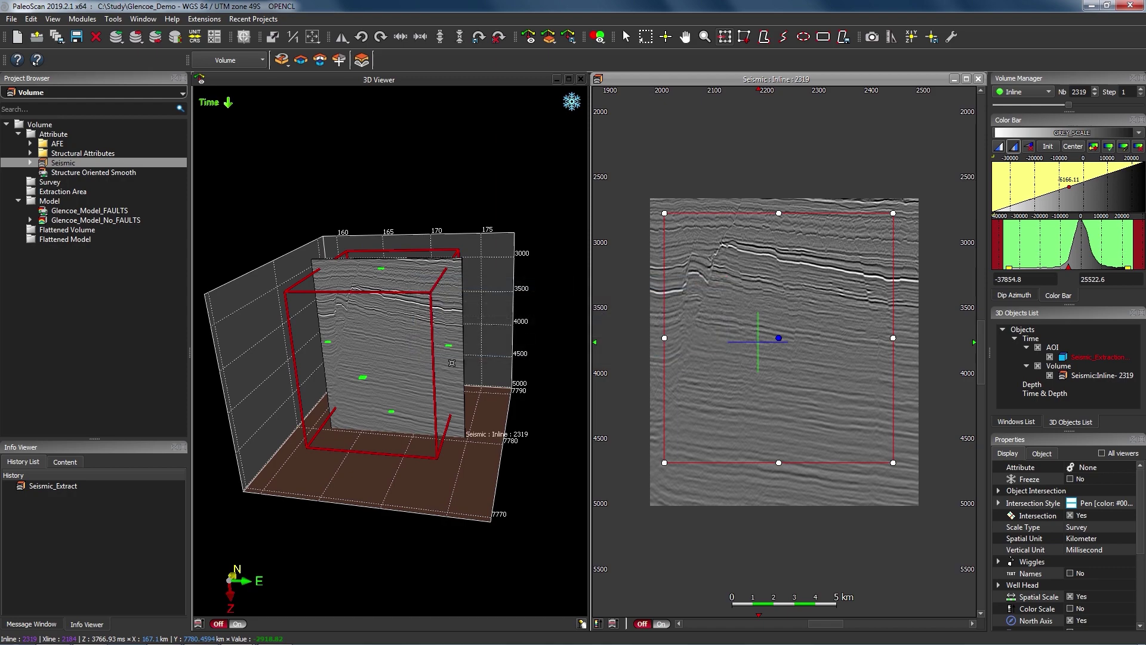
left_click_drag(478, 378, 454, 310)
Finish resizing the area to inlines 2032–2496, crosslines 2005–2390, Z 2821–4229 ms
left_click_drag(418, 251, 389, 375)
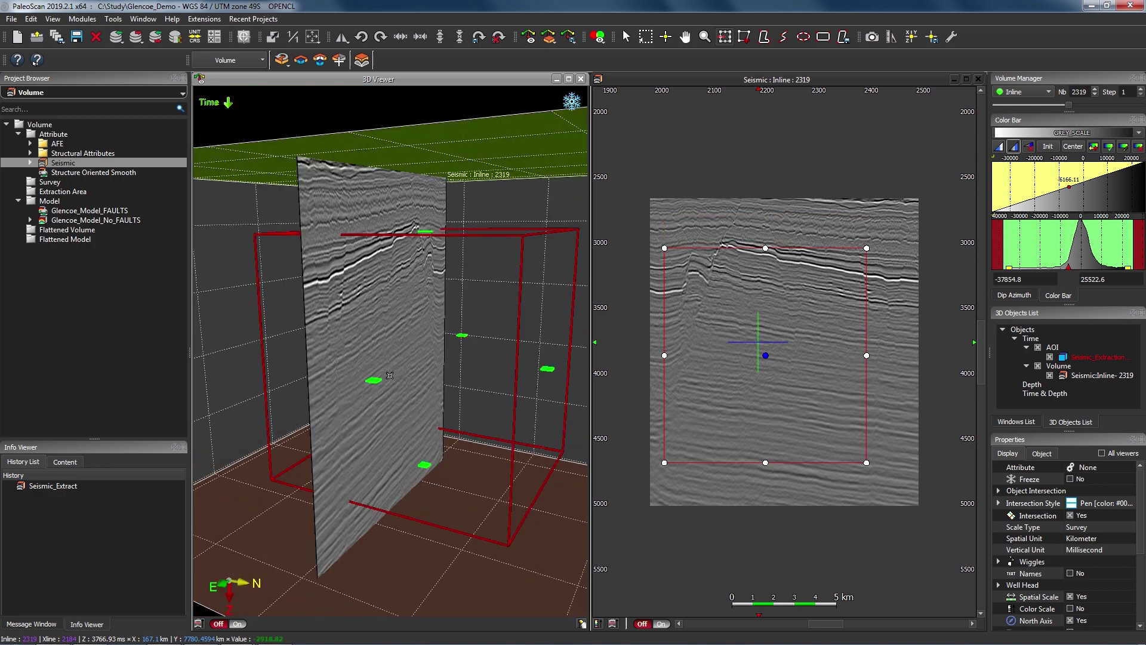
left_click_drag(426, 458, 416, 215)
left_click_drag(382, 310, 501, 308)
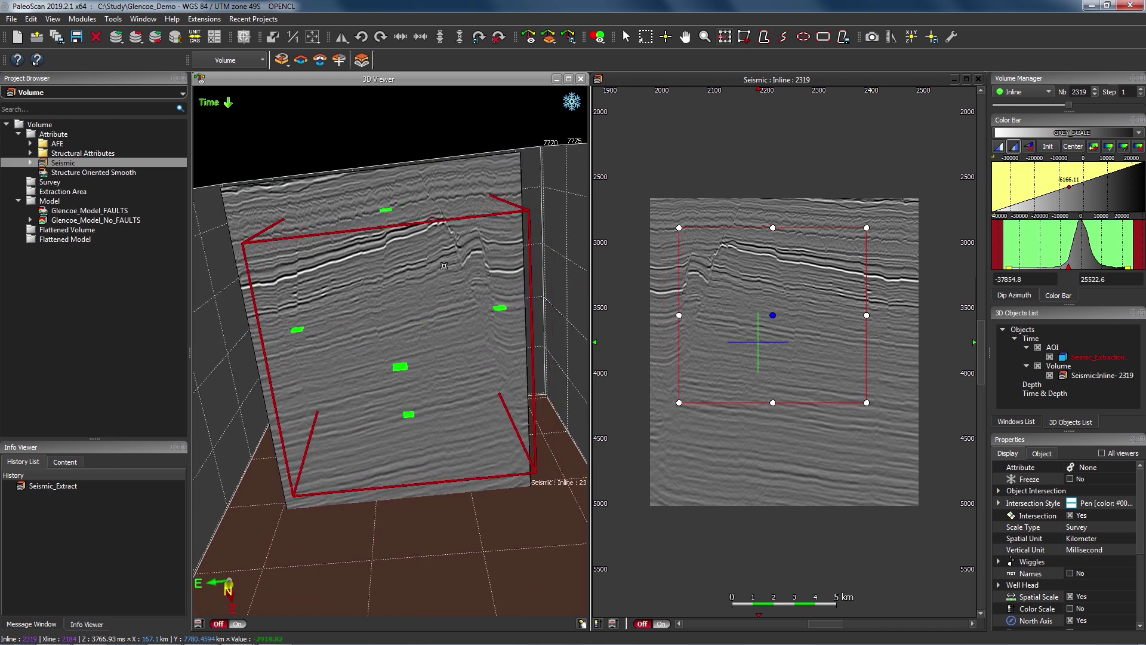
left_click_drag(681, 227, 666, 219)
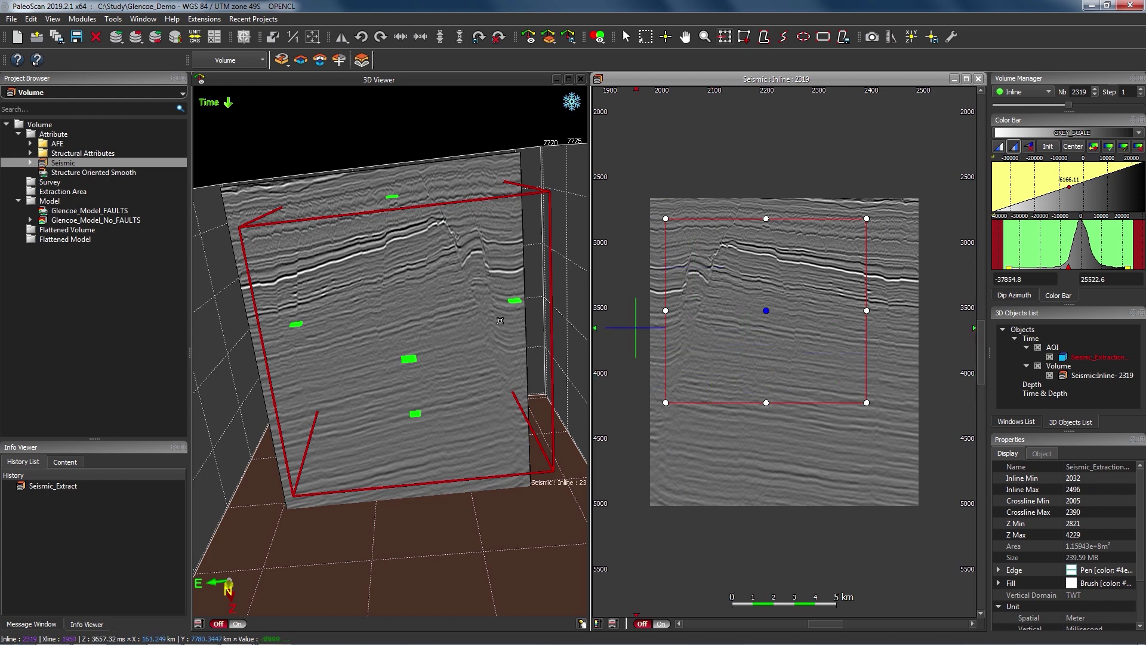
Start a sub-volume extraction of Seismic and advance to the extraction zone page
left_click(321, 59)
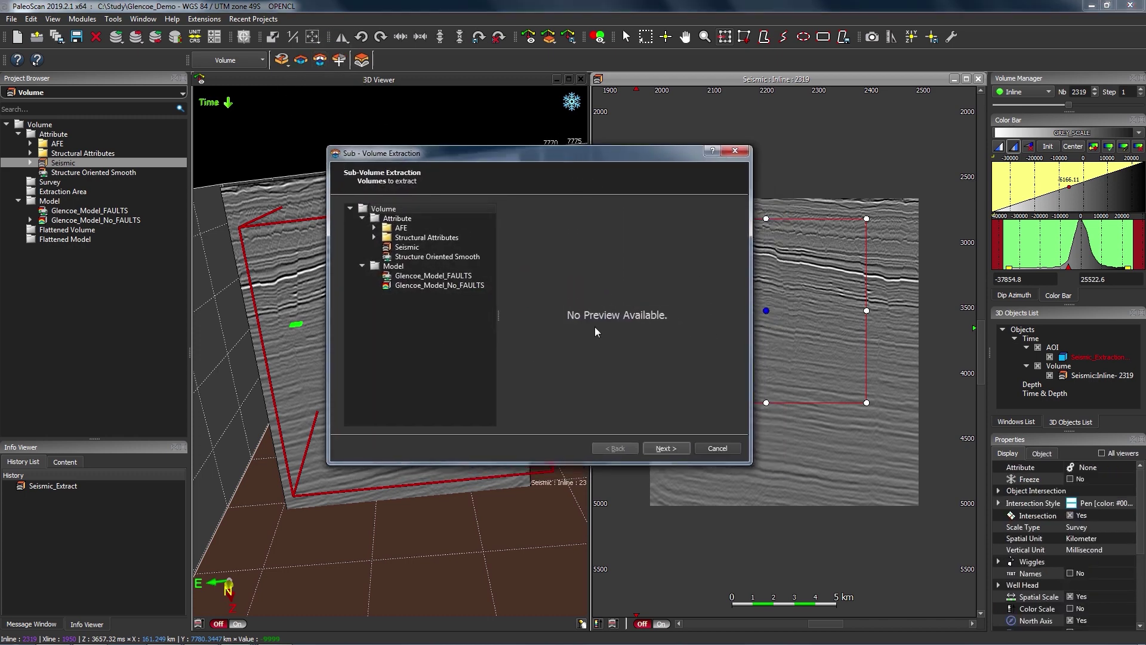
left_click(409, 248)
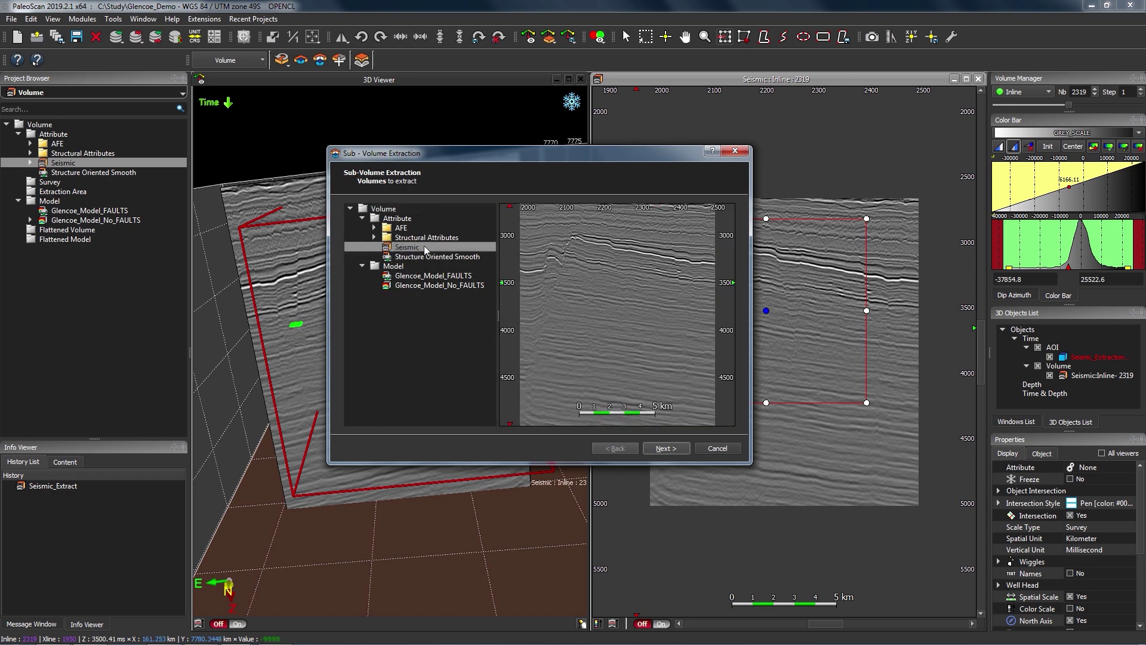
left_click(667, 448)
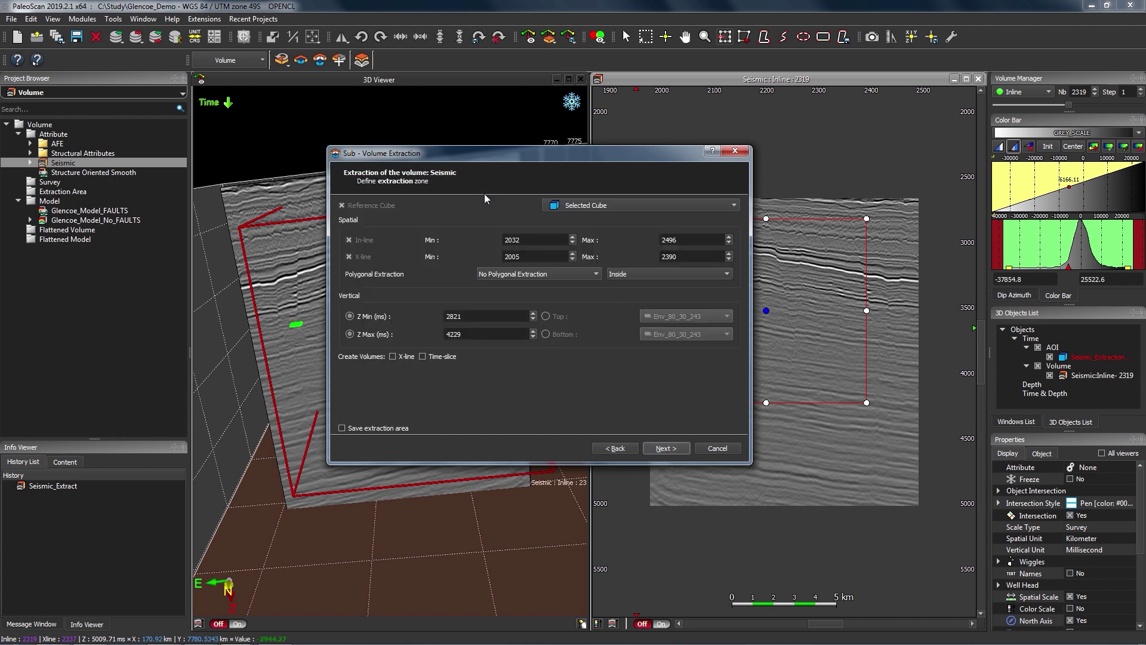
left_click_drag(503, 158, 710, 182)
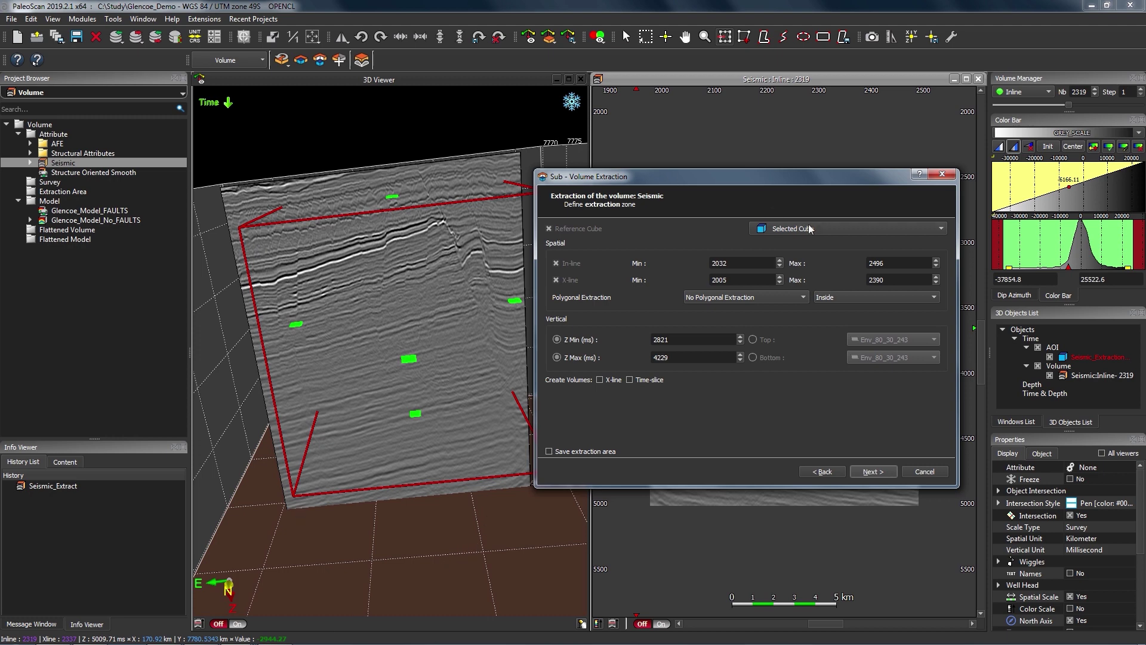
double_click(743, 262)
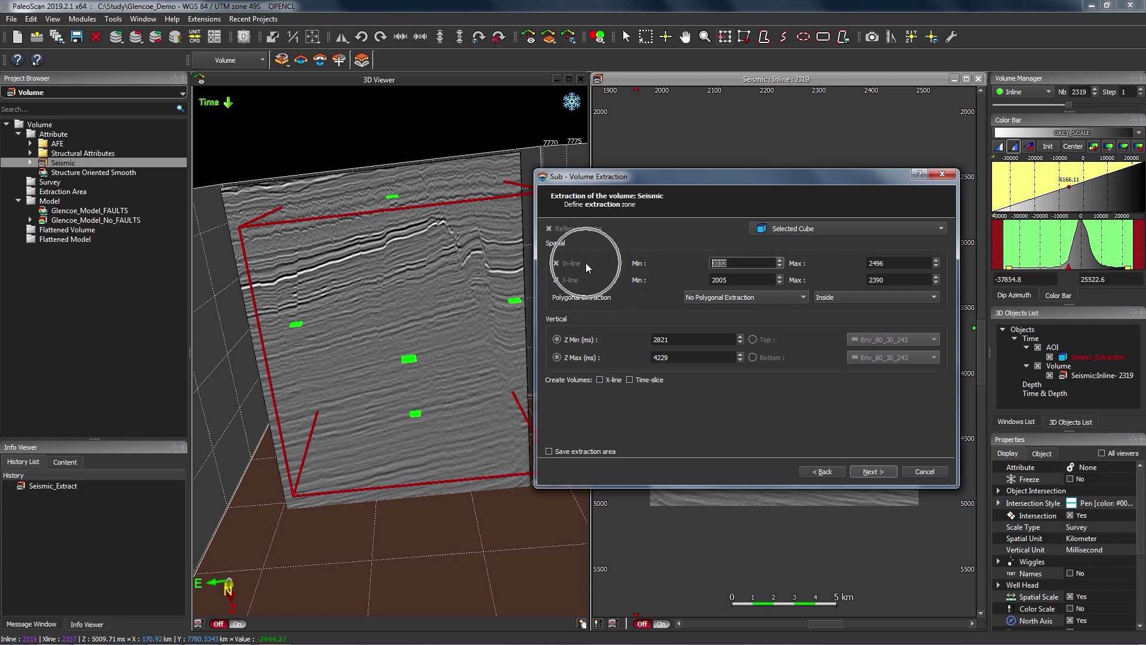
left_click(748, 267)
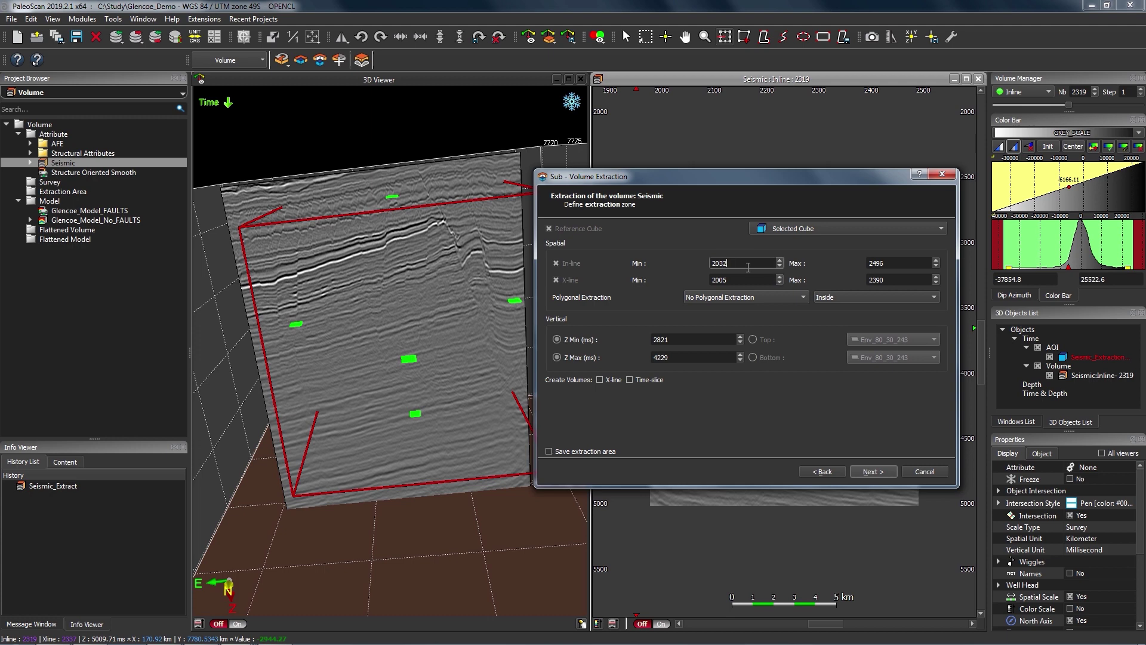
double_click(749, 279)
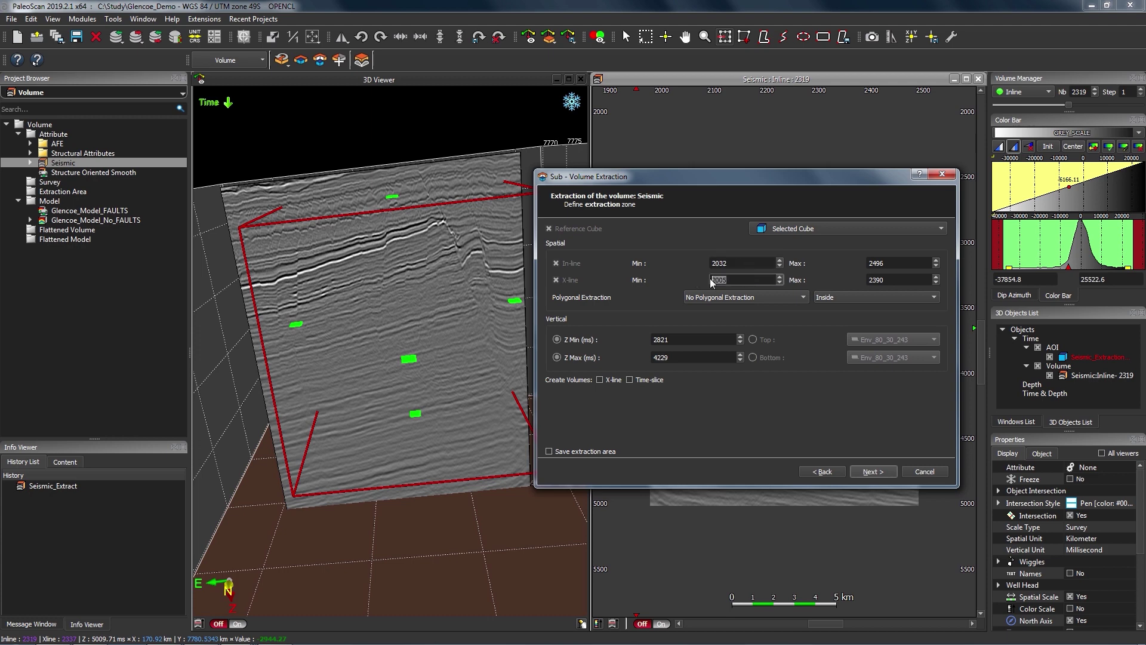
double_click(872, 280)
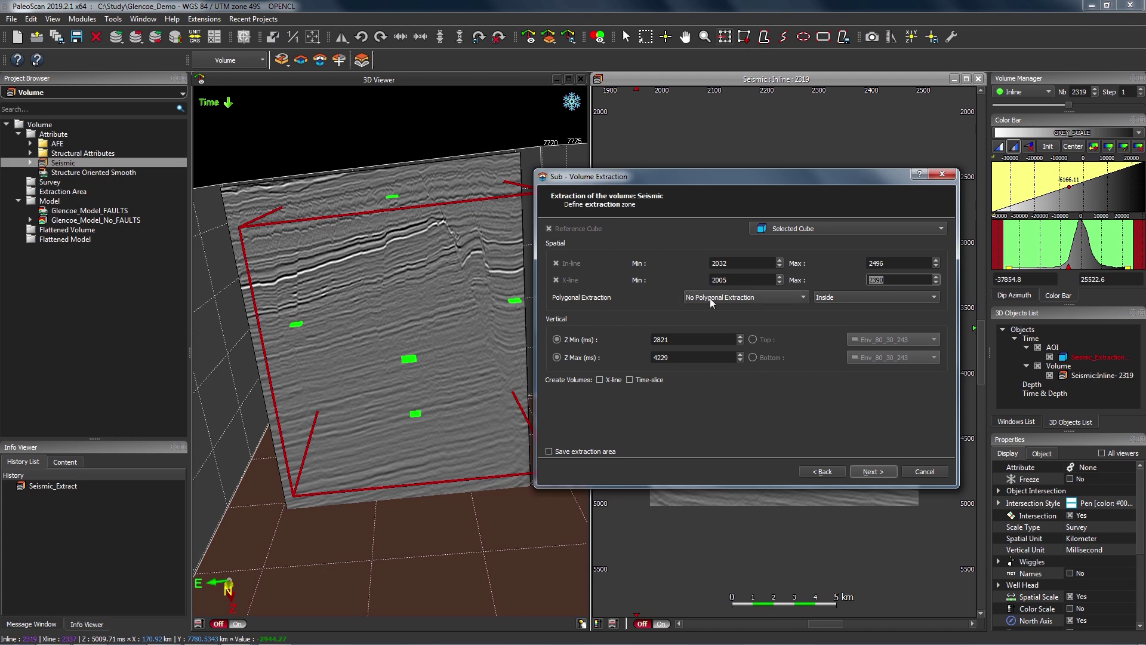
left_click(853, 298)
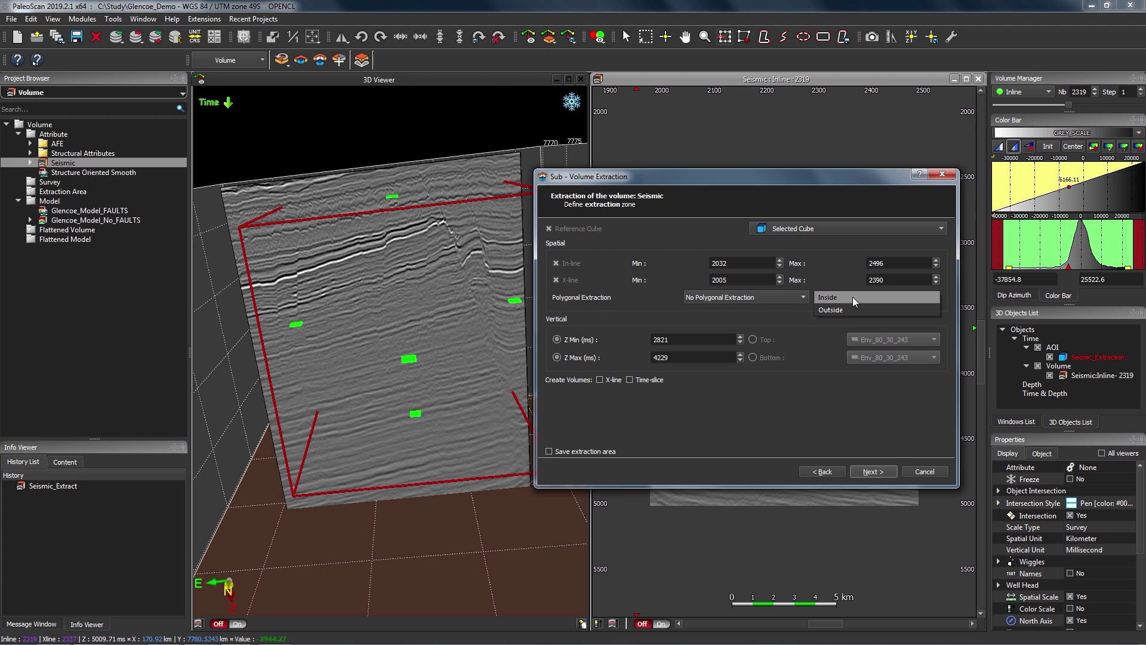
left_click(747, 312)
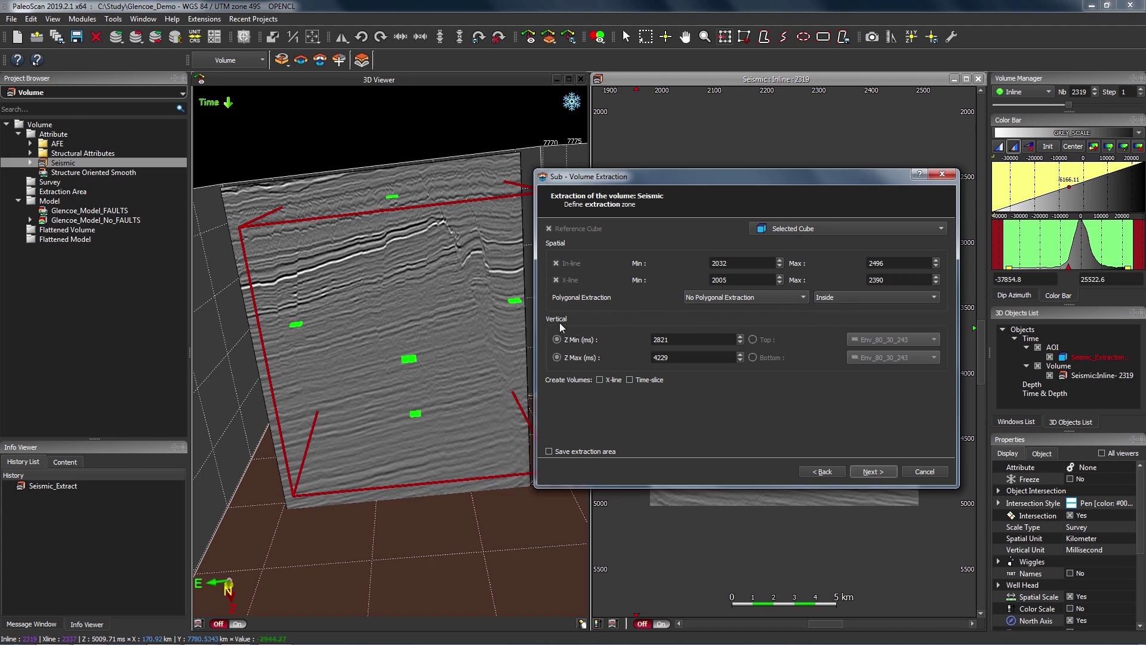
left_click(688, 340)
double_click(687, 340)
left_click(689, 357)
double_click(690, 340)
Try horizon top/bottom bounds, then revert to fixed Z Min 2821 and Z Max 4229
left_click(713, 338)
left_click(708, 354)
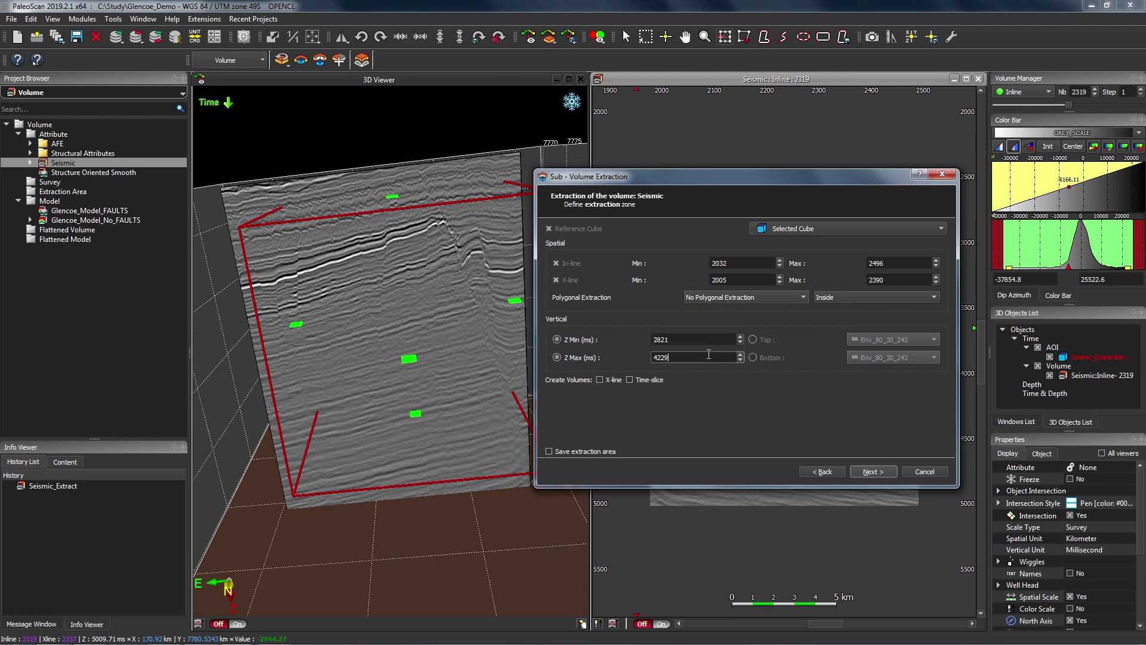
left_click(761, 340)
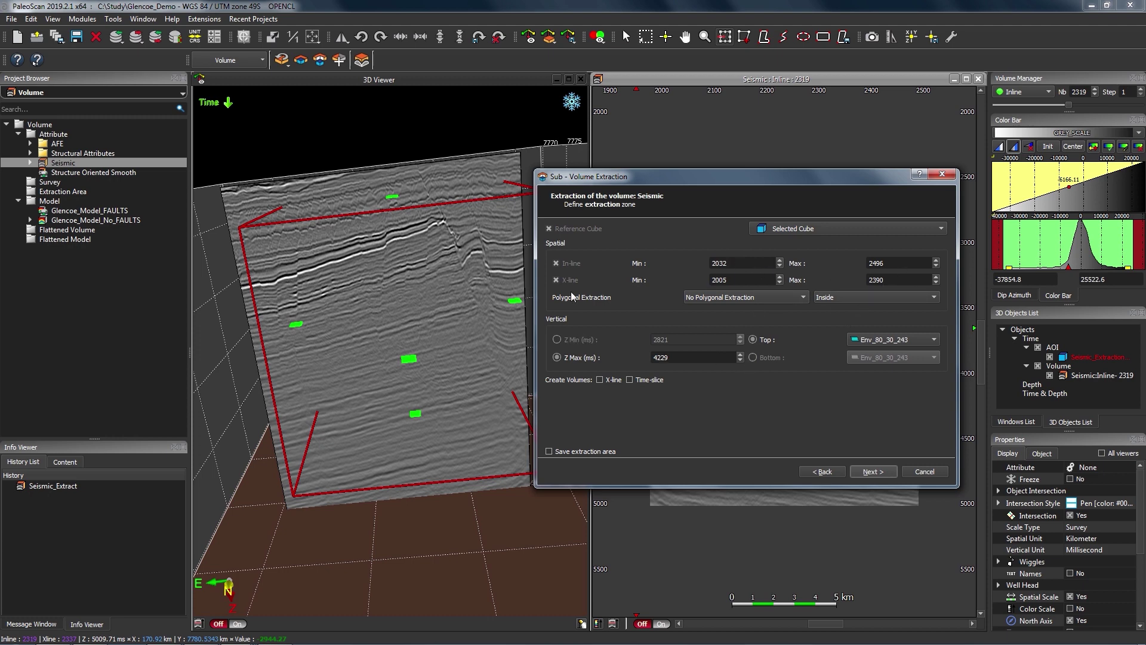
left_click(743, 261)
key("Tab")
left_click(578, 339)
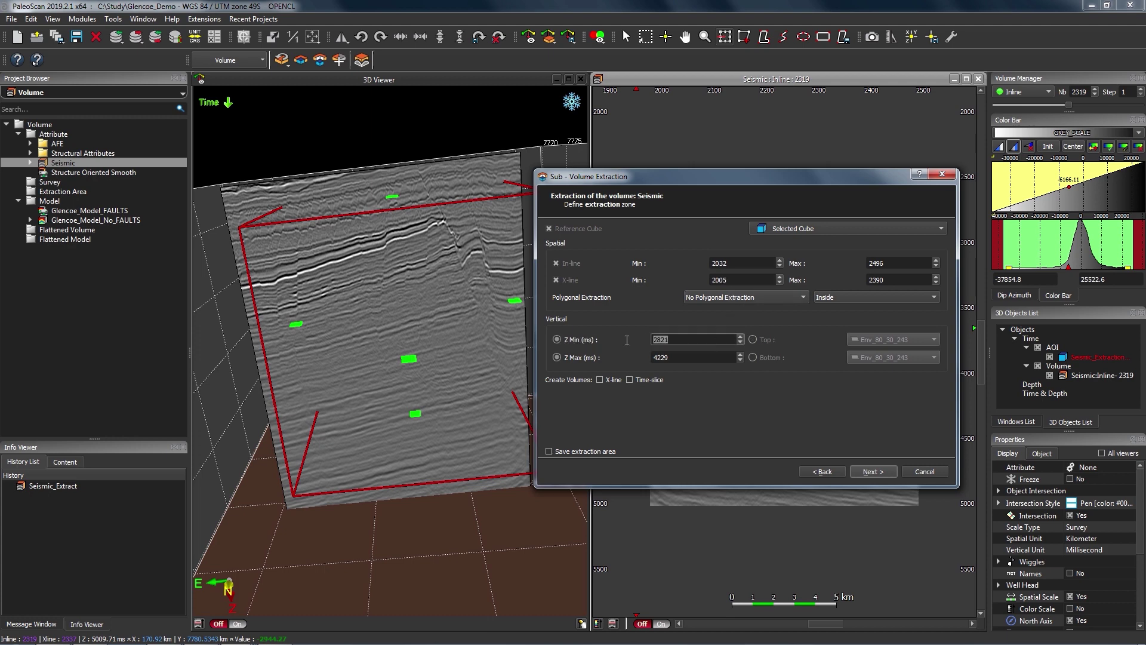
left_click(769, 358)
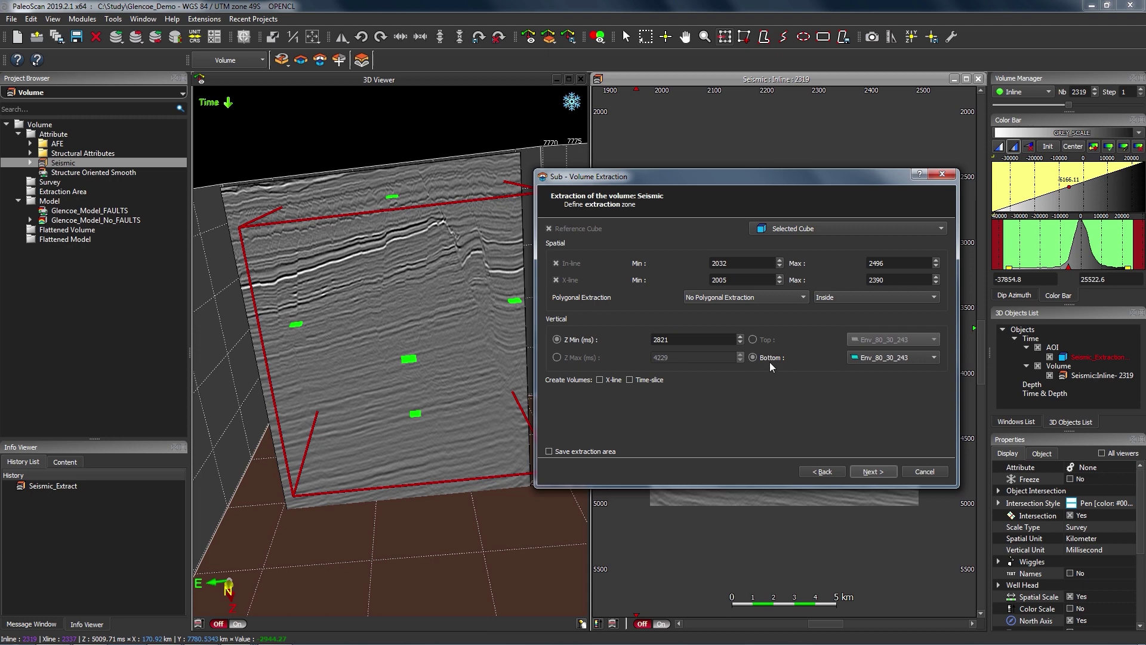
left_click(560, 357)
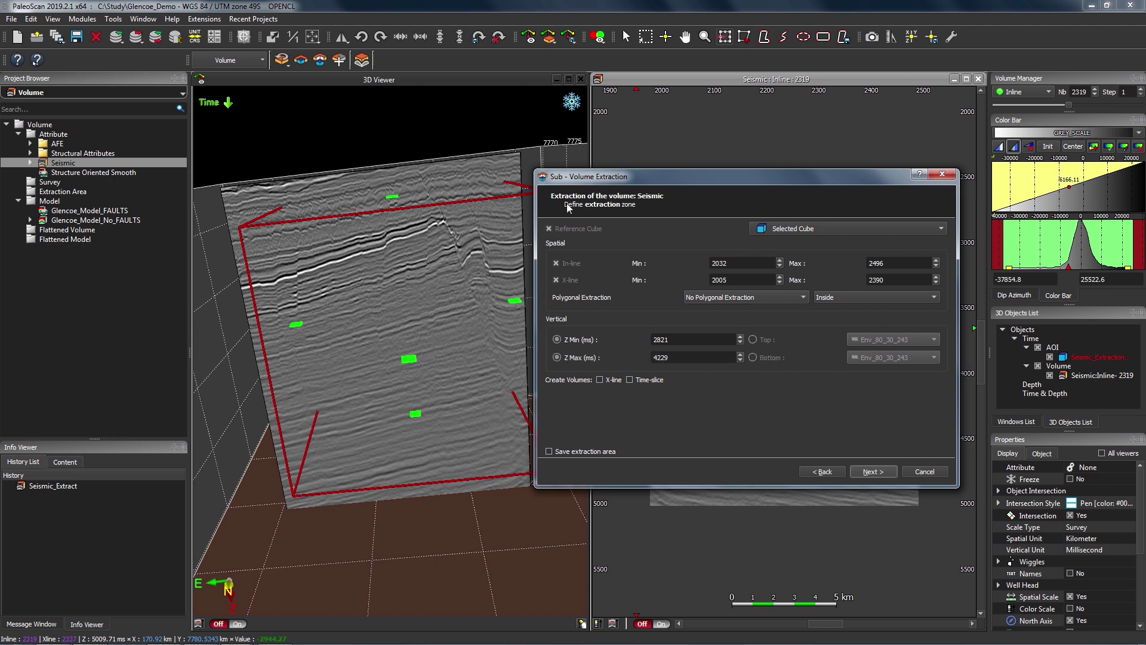
Continue to the Output Selection page with the name Seismic_Extract
left_click(895, 280)
double_click(894, 279)
left_click(874, 471)
left_click(629, 439)
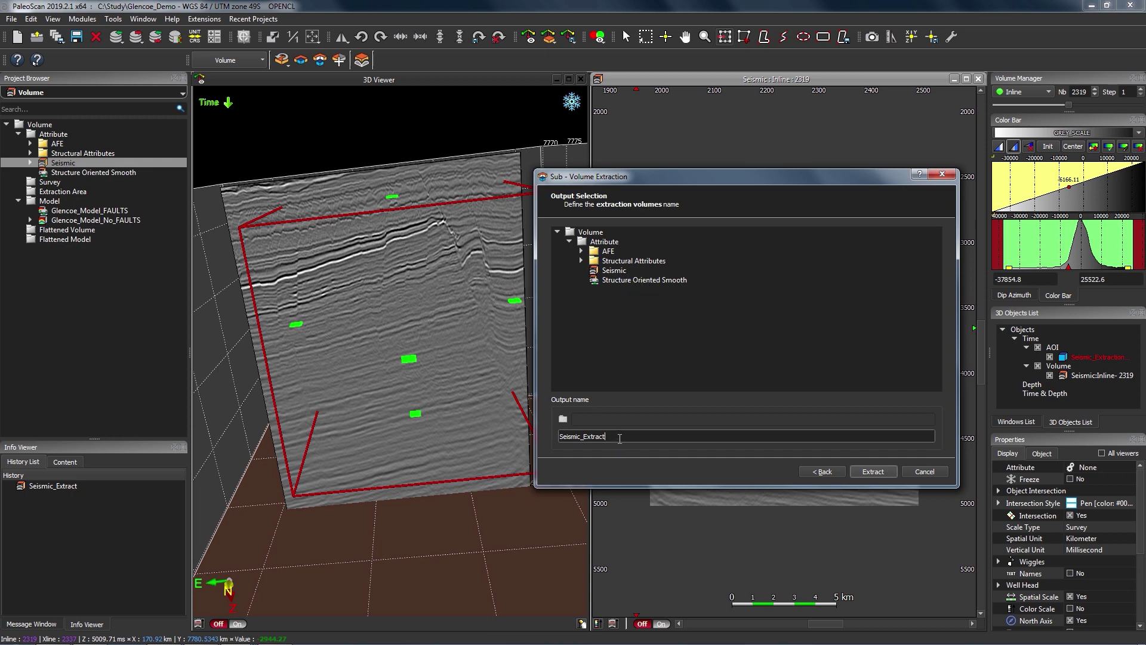
Run the extraction to create the Seismic_Extract volume, then rotate the 3D view slightly
left_click(878, 473)
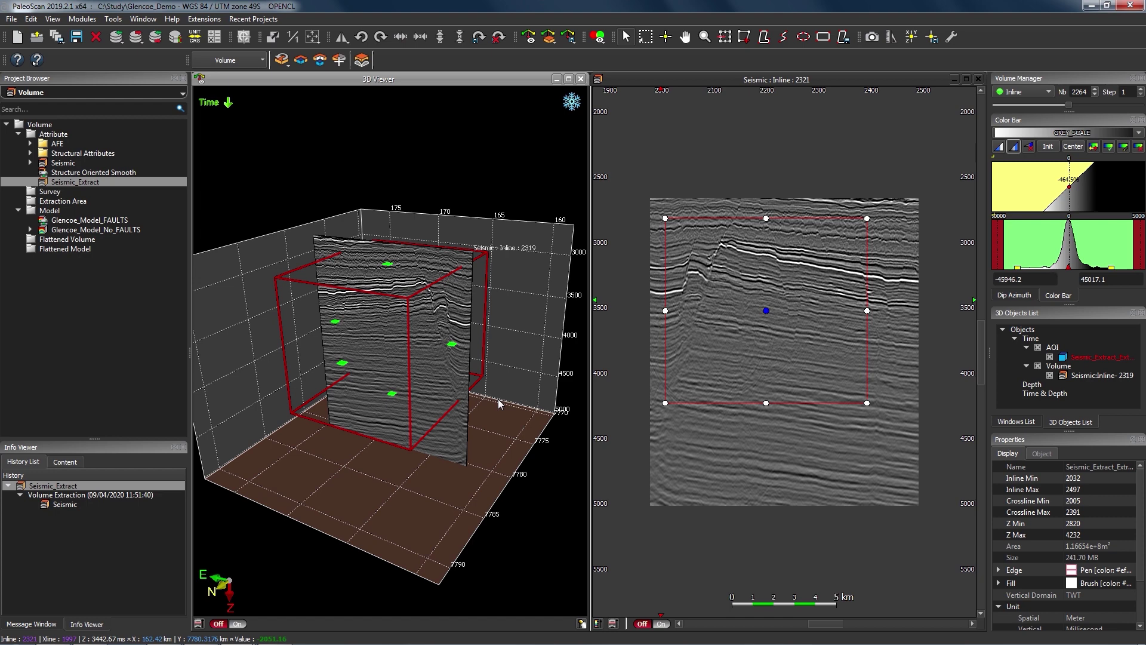
left_click_drag(458, 400, 193, 233)
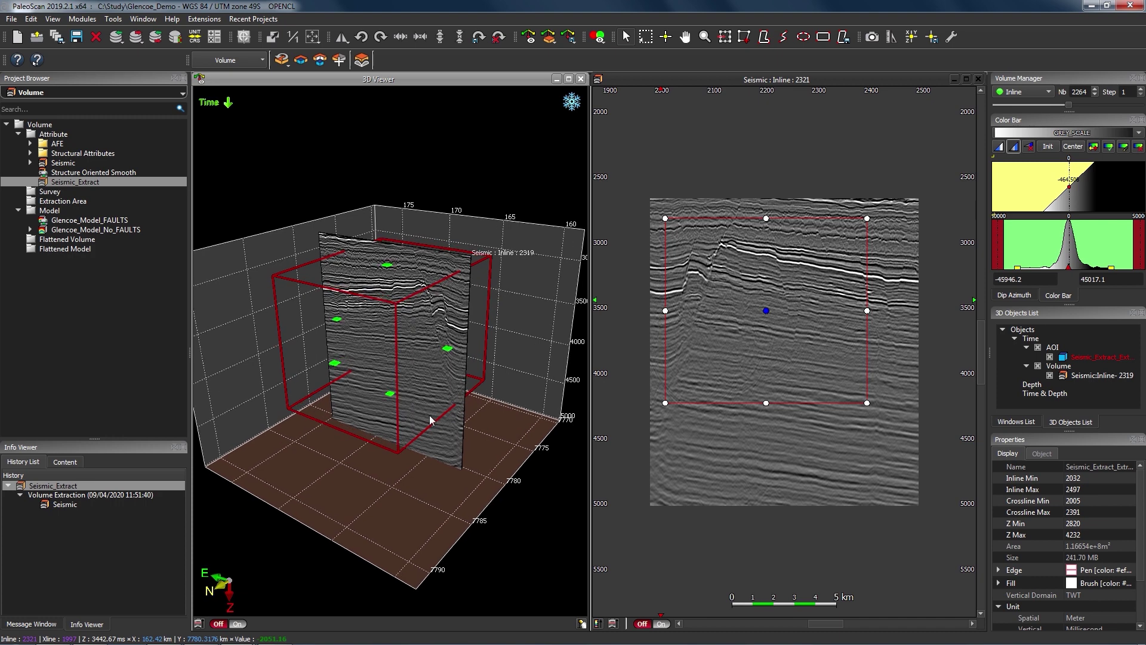
Display Seismic_Extract in the 3D viewer and hide the AOI box
right_click(121, 187)
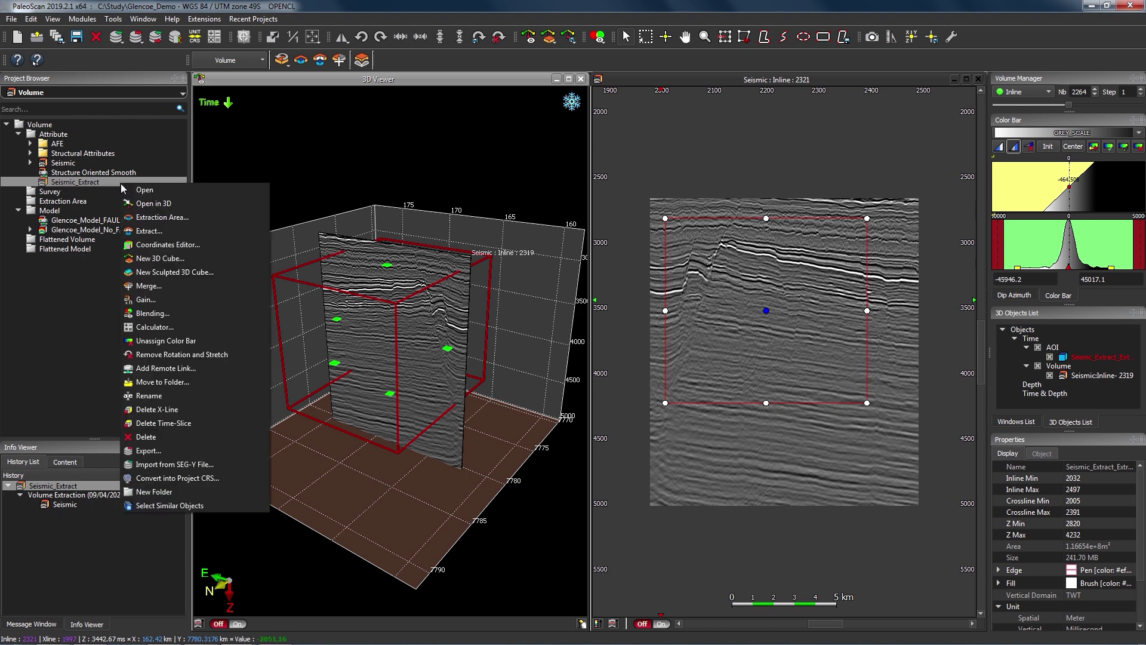
left_click(154, 203)
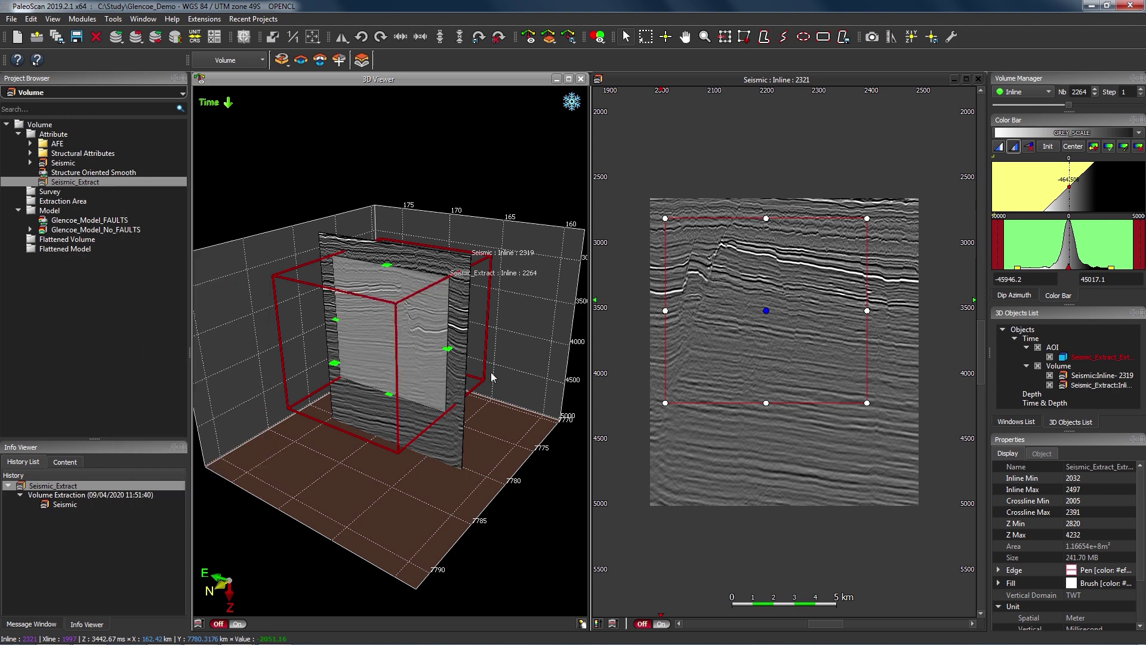
left_click(416, 368)
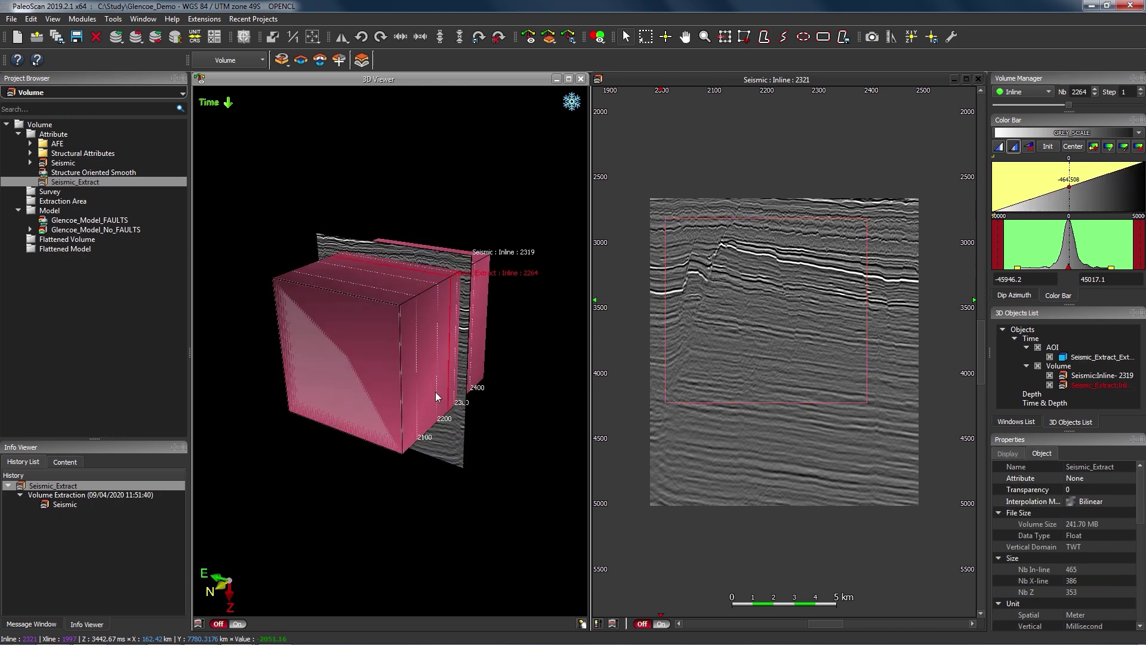
scroll(490, 369, "down", 4)
left_click(1050, 357)
left_click(1049, 357)
left_click(1049, 357)
left_click(1049, 357)
left_click(1049, 357)
Orbit the 3D view to show the extract's inline 2140 slice and the cube's top
left_click_drag(412, 365, 521, 305)
scroll(461, 325, "up", 6)
left_click_drag(1041, 206, 1041, 197)
scroll(438, 393, "down", 10, "shift")
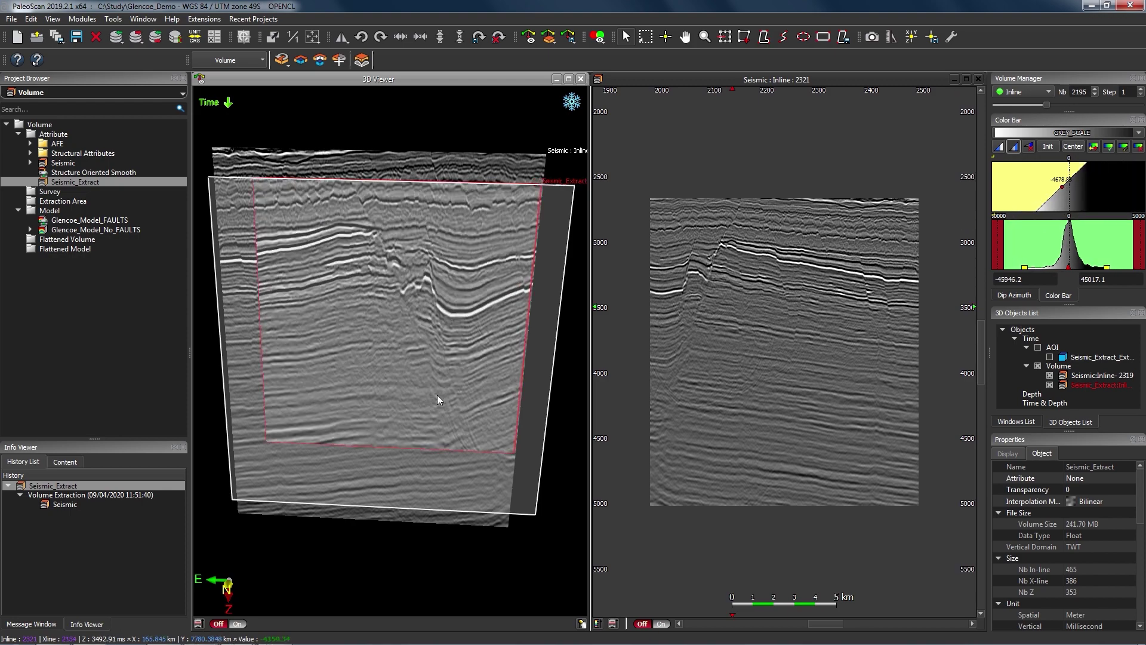
scroll(437, 395, "down", 8, "shift")
left_click_drag(352, 432, 477, 456)
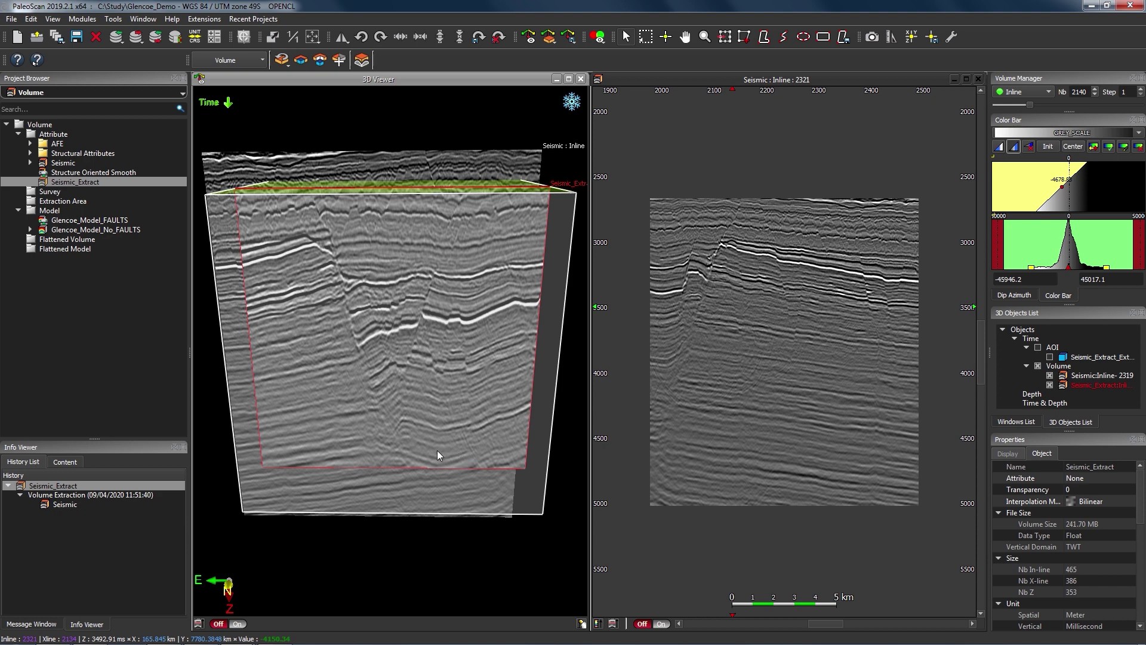
left_click_drag(463, 452, 478, 413)
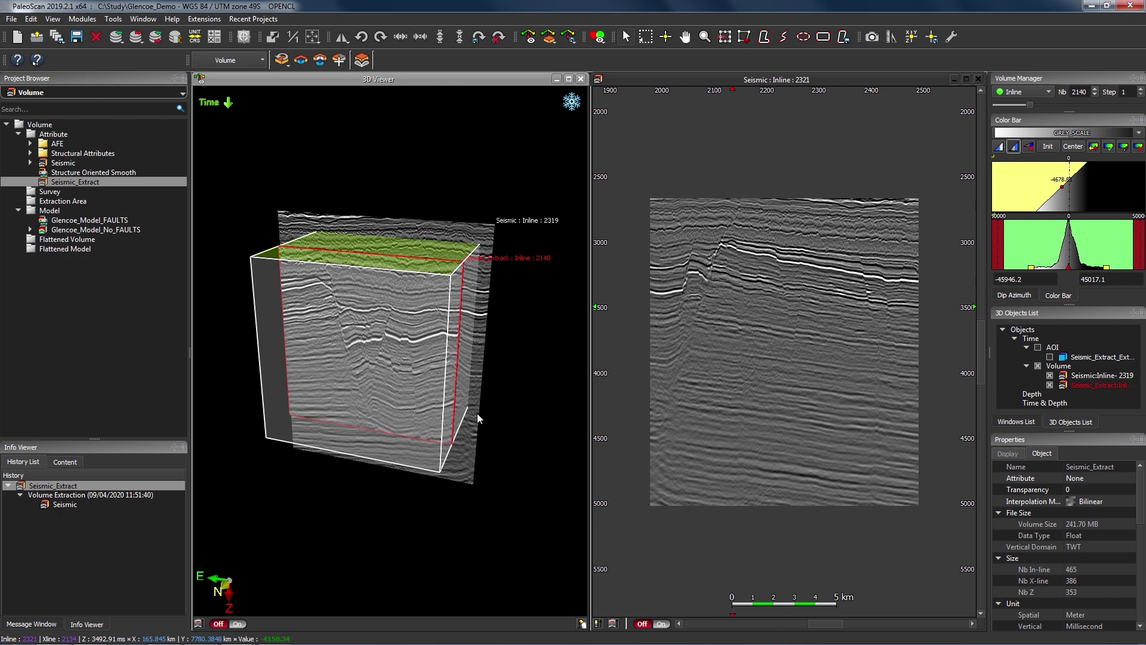
left_click_drag(478, 413, 449, 411)
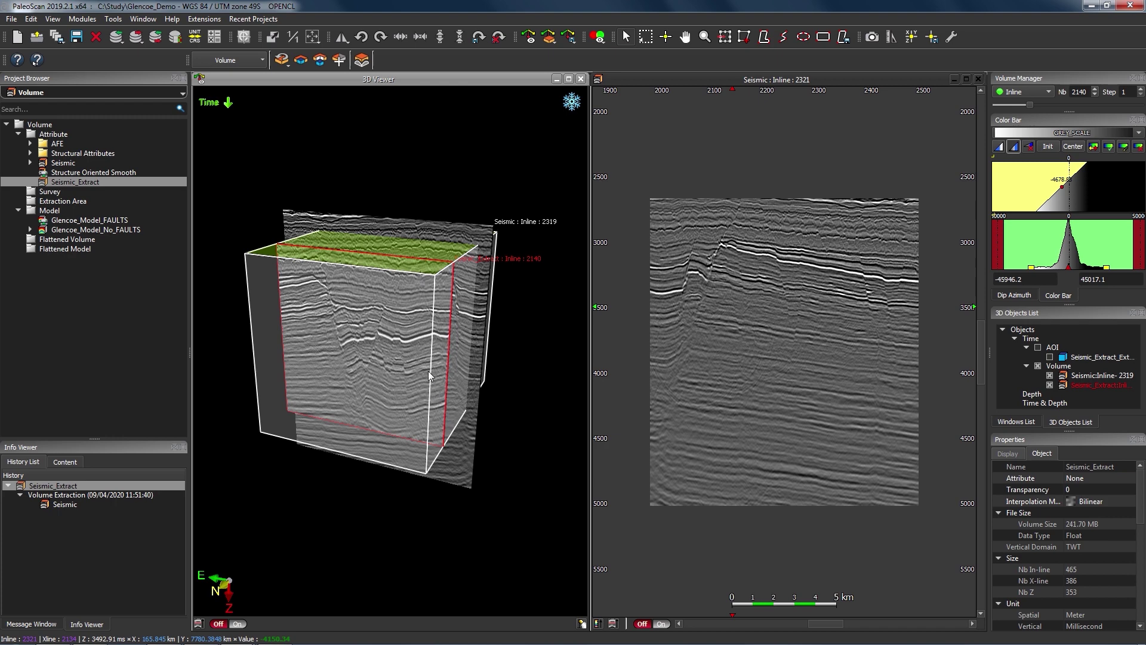
left_click_drag(439, 361, 477, 411)
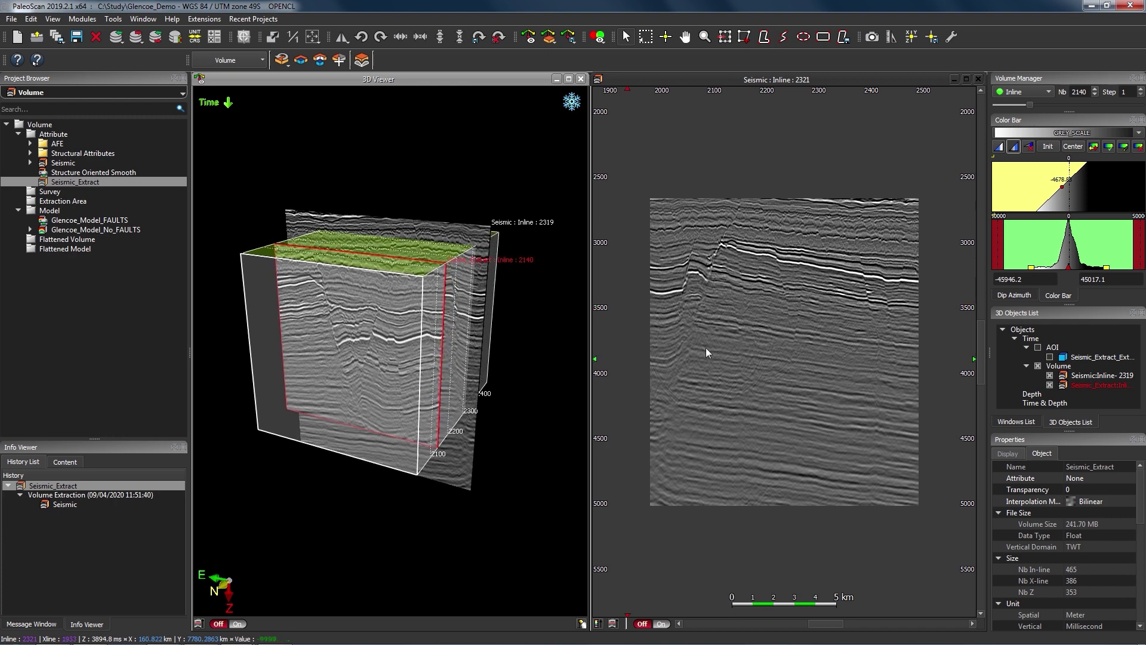
Delete all three objects from the 3D viewer, leaving only the empty grid box
left_click(1051, 329)
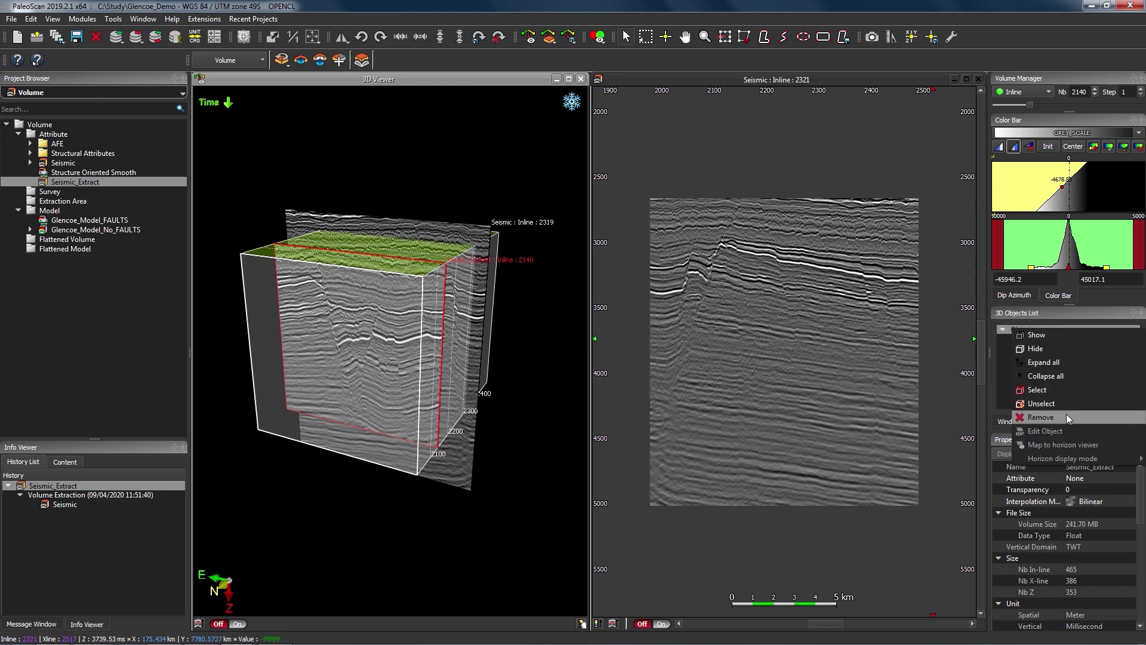
key("Delete")
left_click(561, 334)
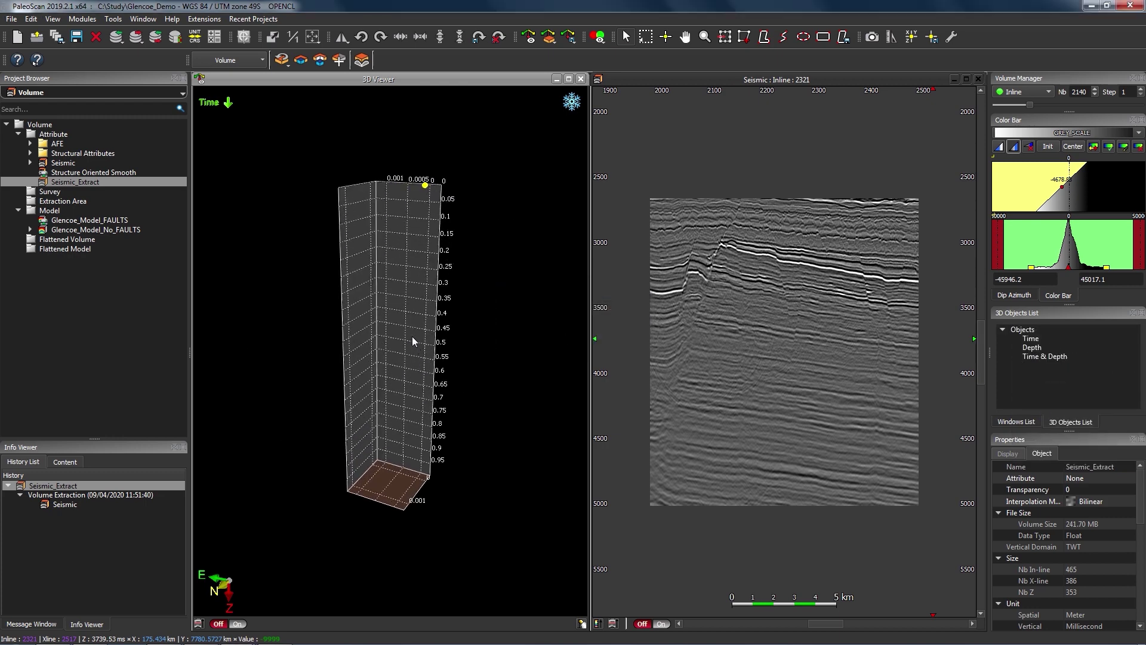
right_click(137, 181)
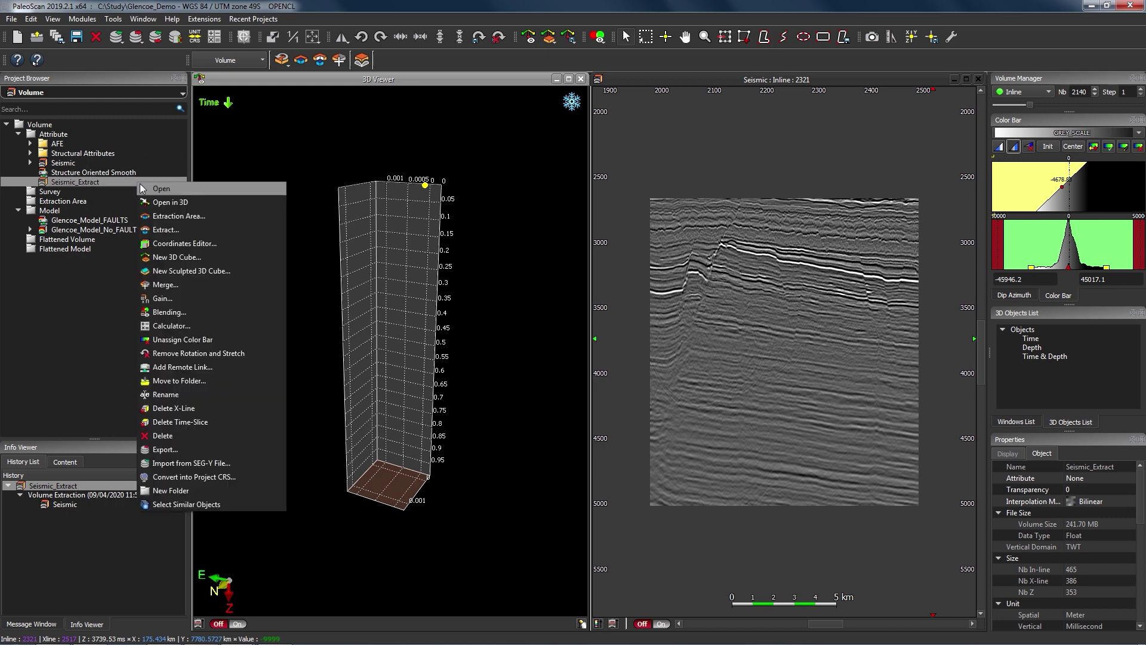
Create a new 3D cube from Seismic_Extract, generating its missing volume files
left_click(234, 257)
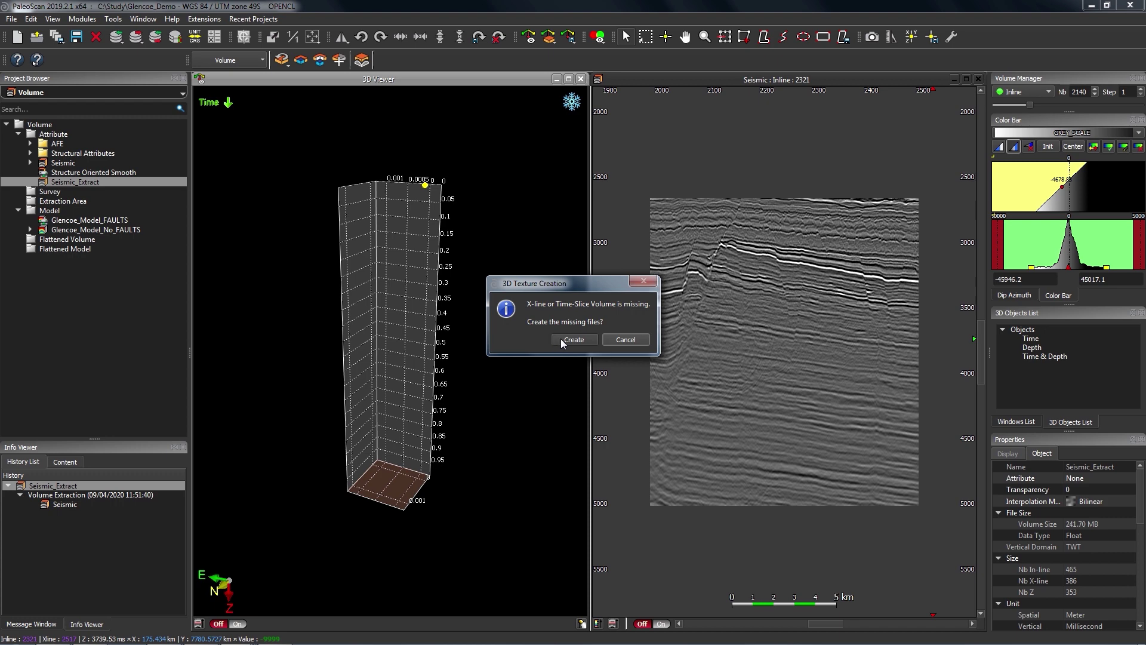
left_click(560, 338)
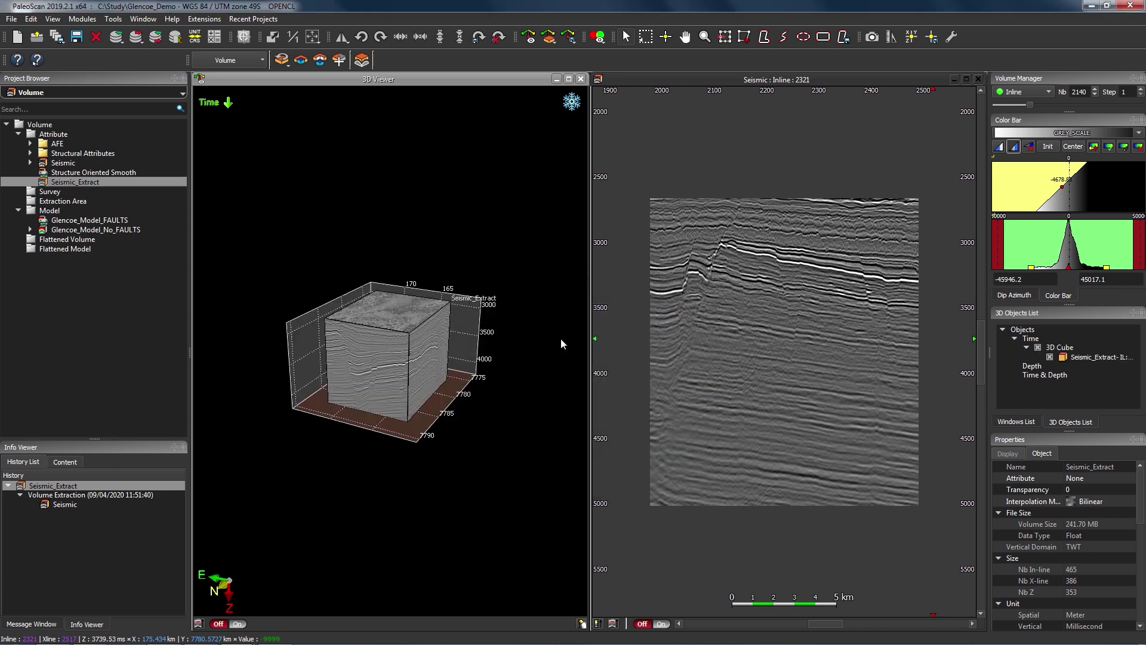
Zoom and tilt onto the Seismic_Extract cube and select it to show its extent properties
scroll(392, 419, "up", 5)
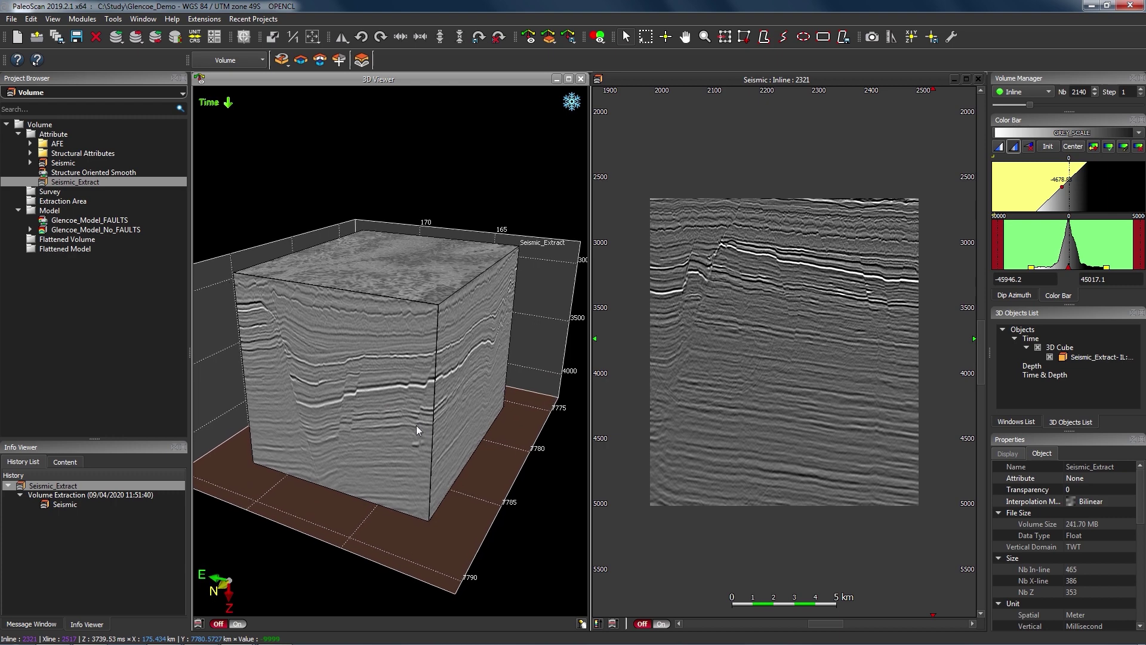
left_click_drag(410, 411, 351, 368)
left_click_drag(389, 439, 474, 378)
left_click_drag(444, 425, 436, 422)
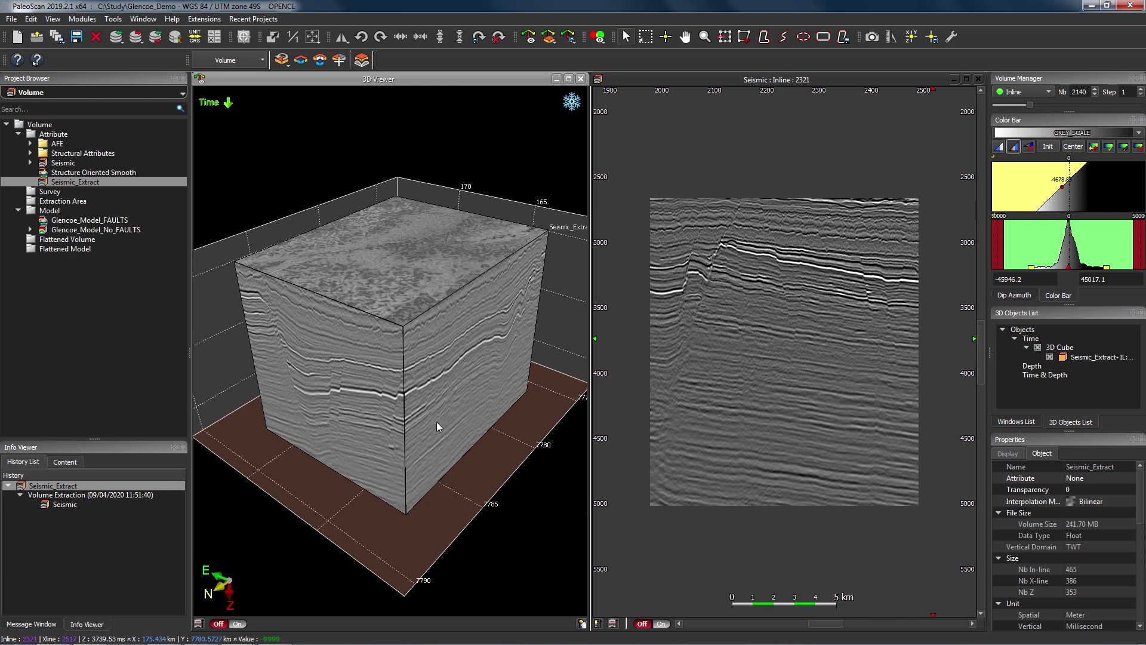
left_click(413, 314)
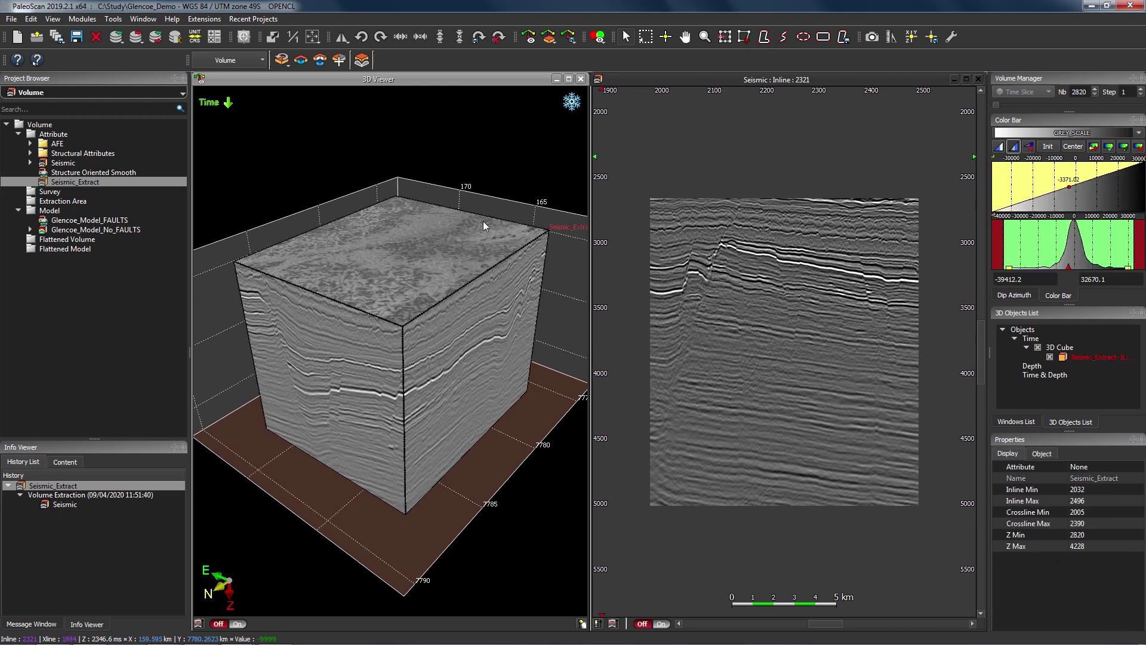
left_click(625, 41)
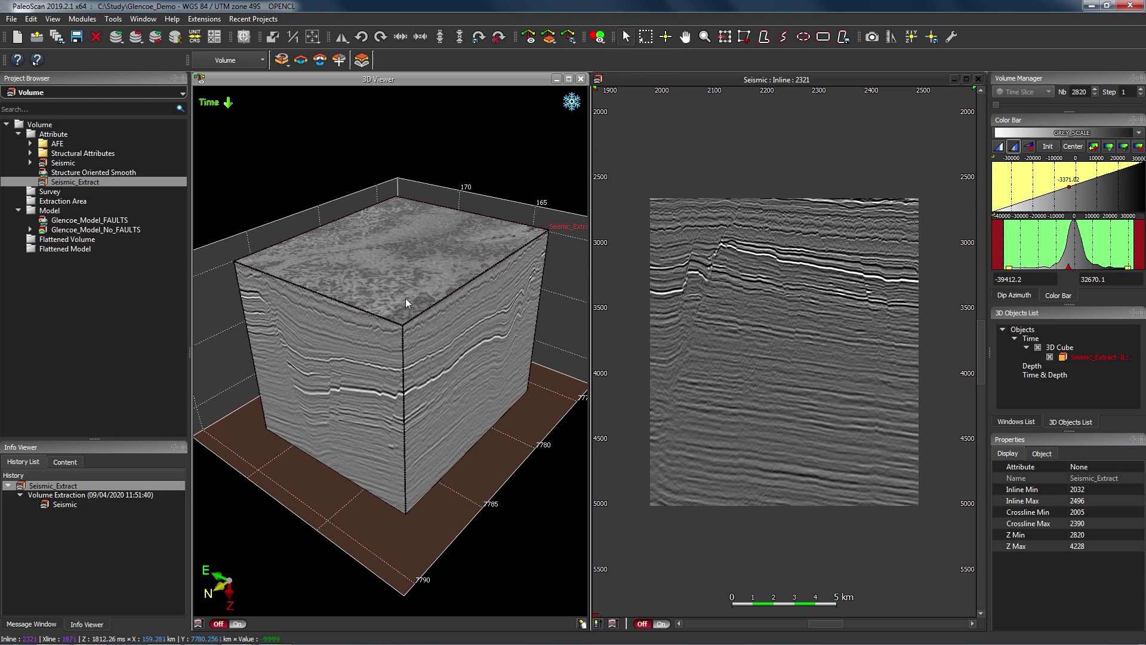
left_click_drag(428, 356, 428, 373)
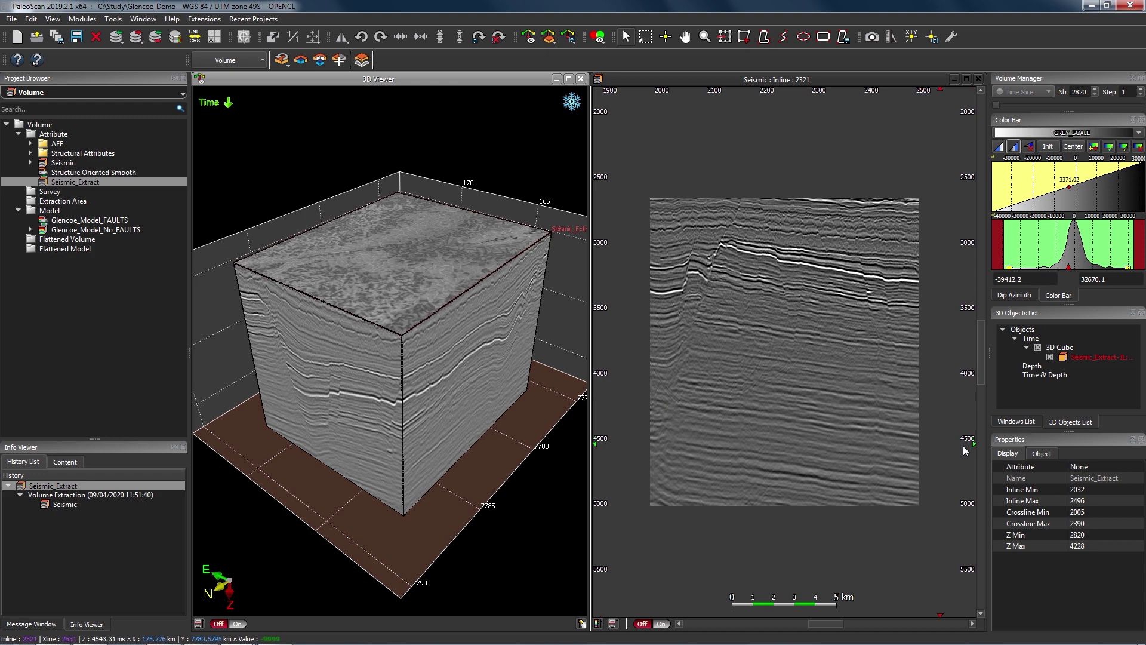
Set the cube's Inline Min to 2102 and Z Max to 4072
left_click(1087, 492)
scroll(1089, 492, "up", 12)
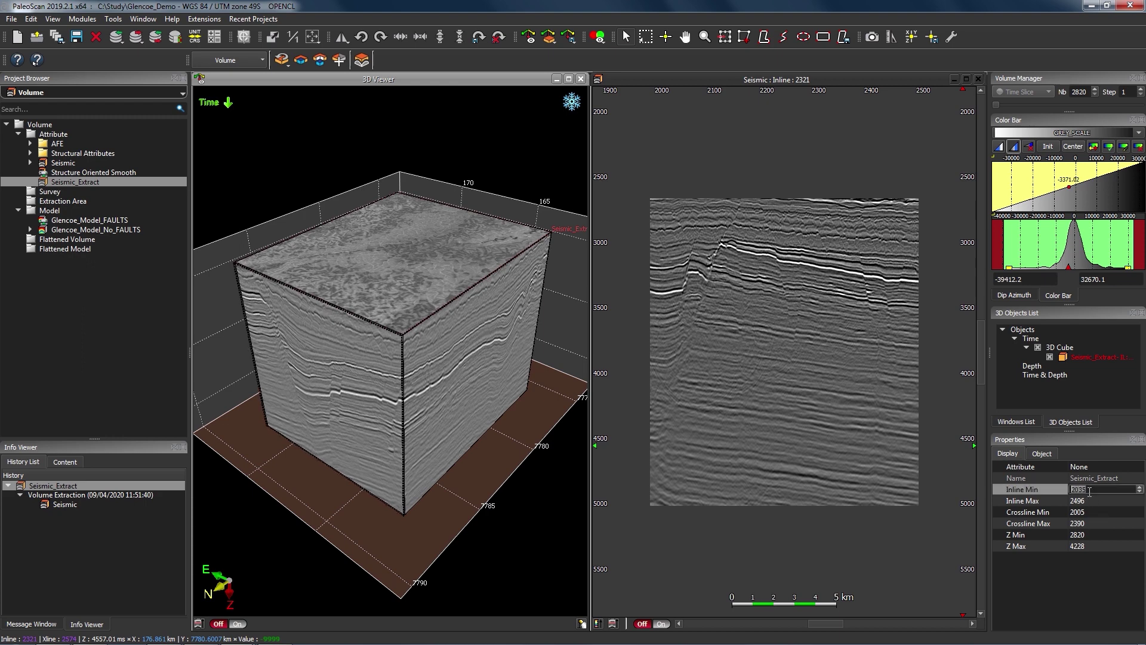
scroll(1089, 491, "up", 20)
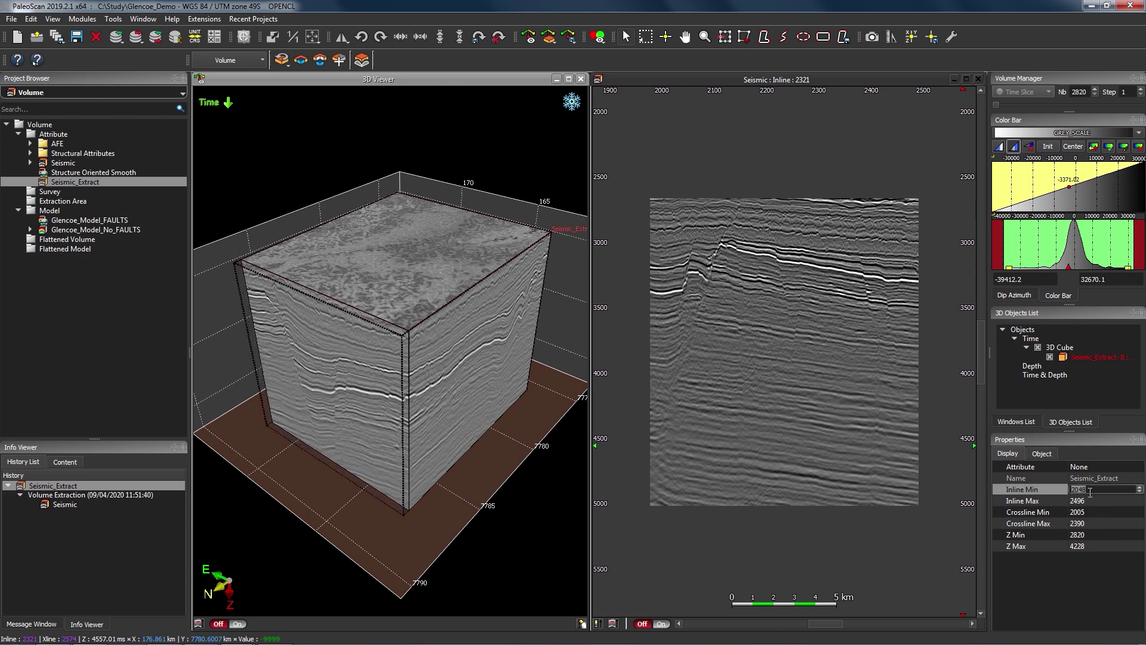
scroll(1089, 492, "up", 5)
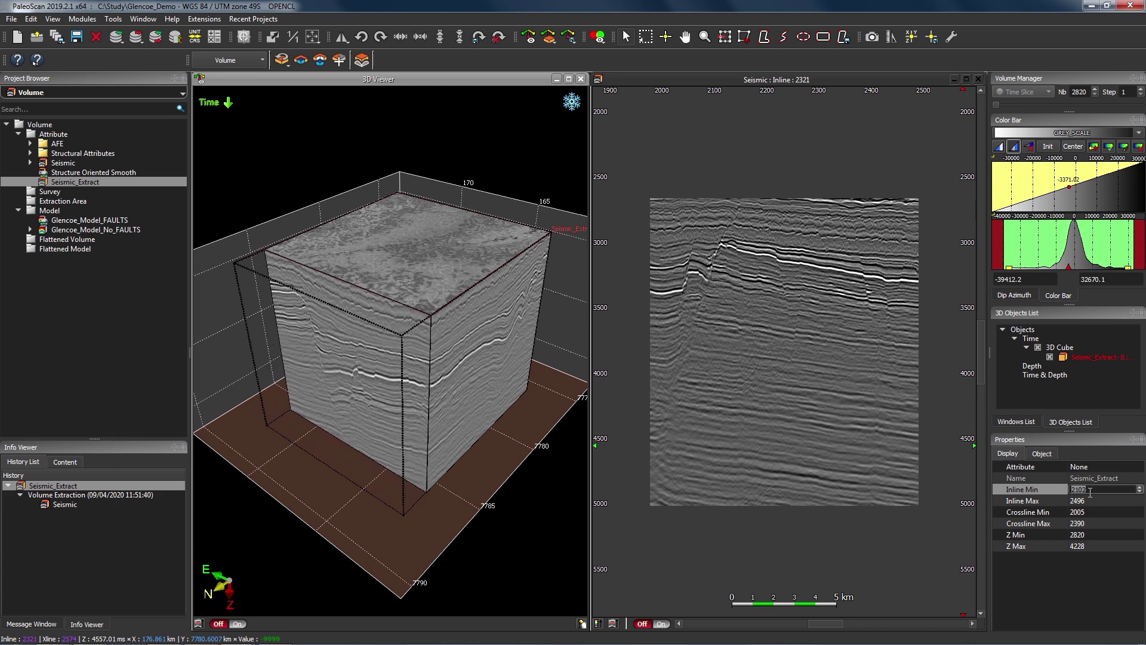
left_click(1097, 544)
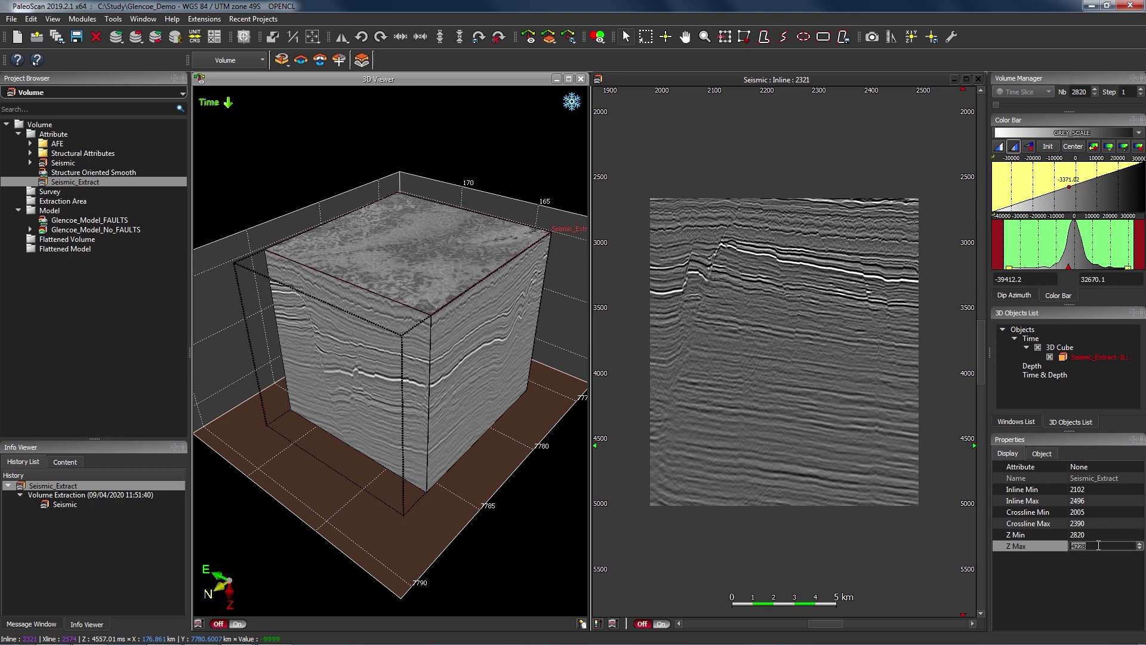
scroll(1099, 545, "down", 20)
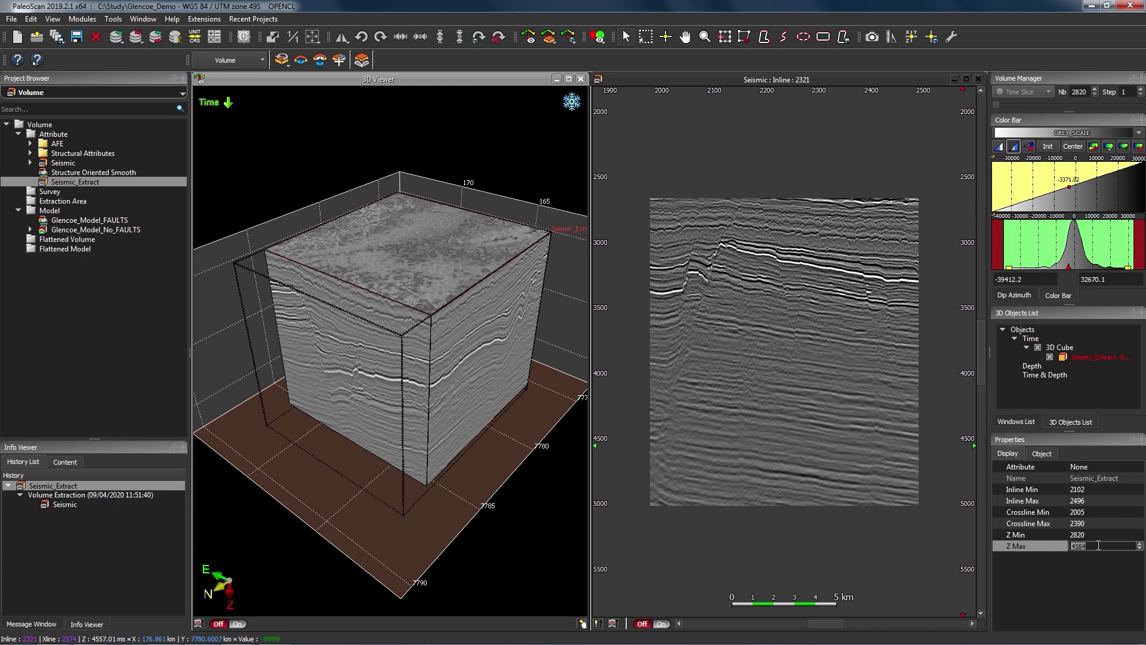
scroll(1098, 545, "down", 8)
scroll(1098, 545, "up", 20)
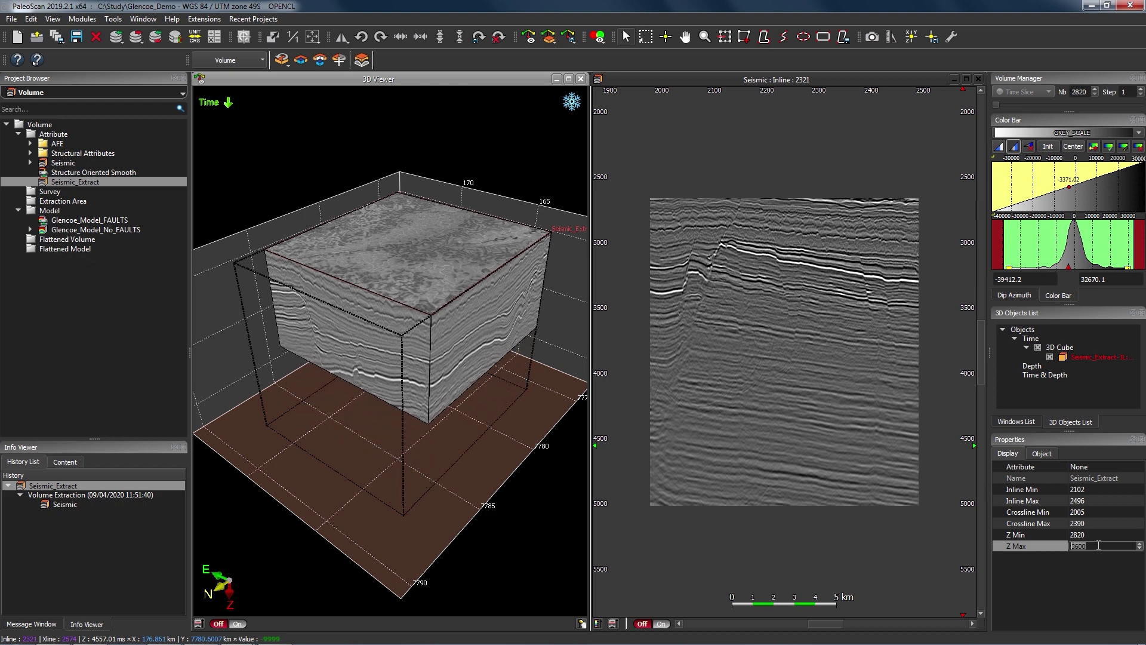
scroll(1098, 545, "up", 20)
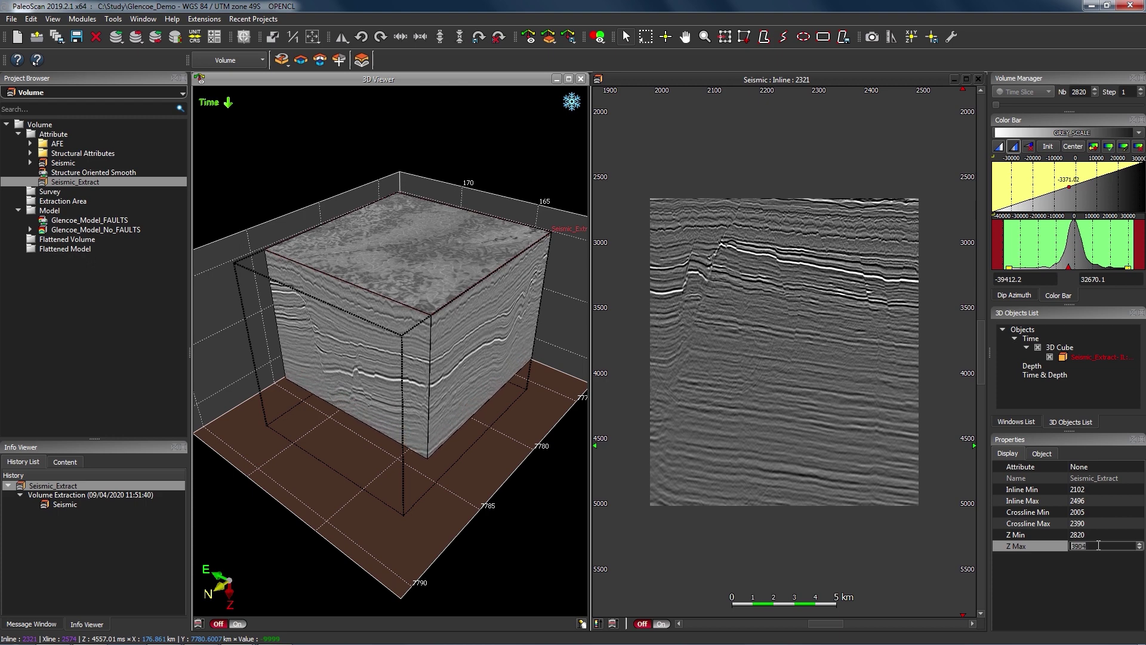
scroll(1098, 545, "up", 11)
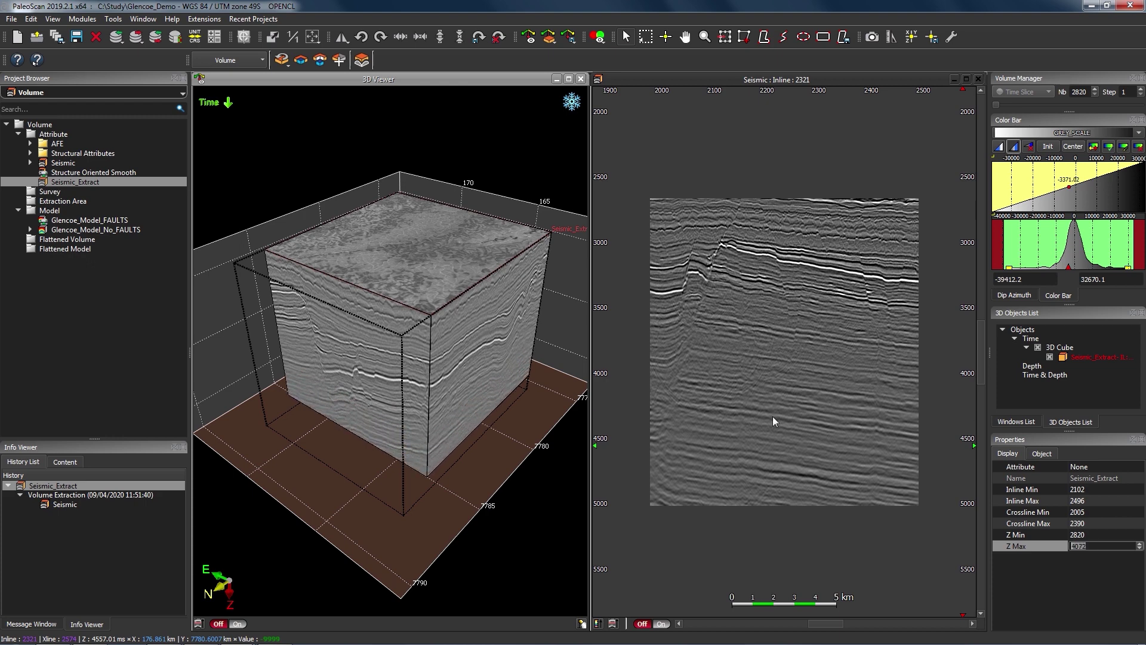
left_click(457, 343)
Extend the Seismic_Extract cube's Z Max so its base reaches 4172
left_click_drag(457, 356, 467, 392)
scroll(464, 377, "up", 5)
scroll(464, 378, "up", 20)
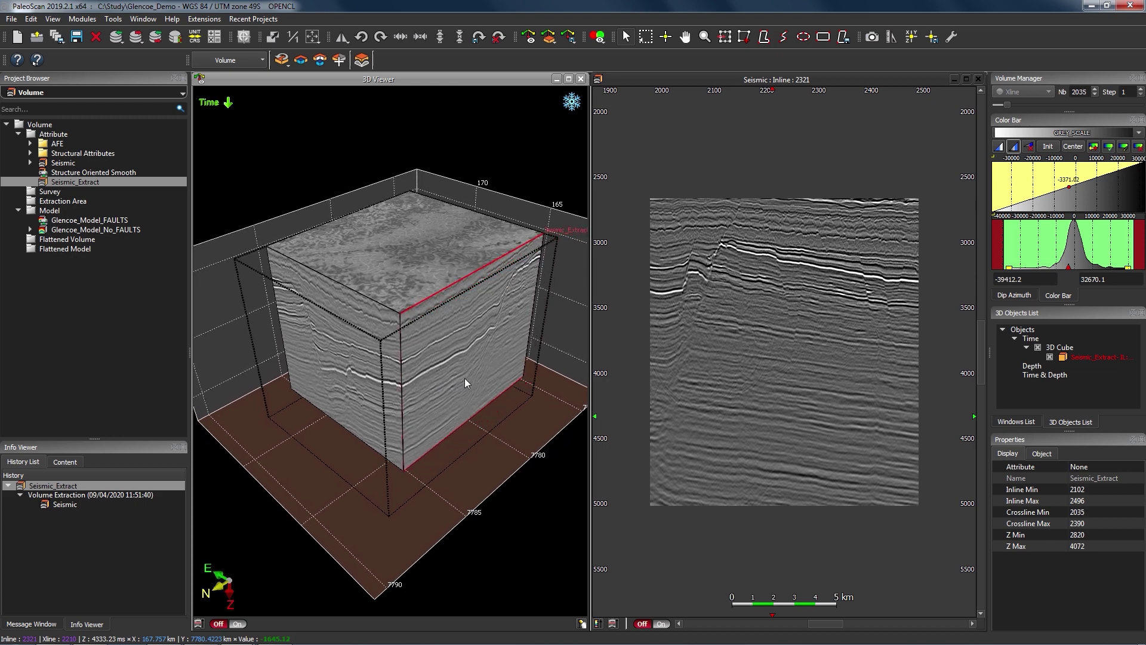
scroll(465, 377, "down", 20)
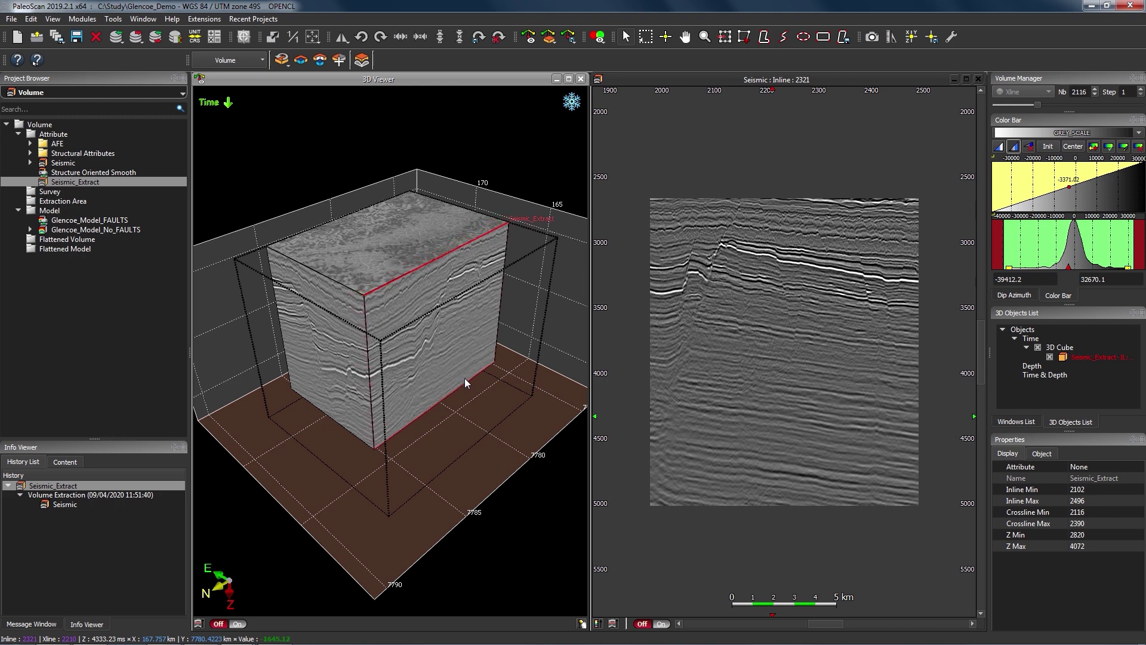
left_click(378, 239)
scroll(378, 242, "up", 3)
scroll(386, 265, "up", 20)
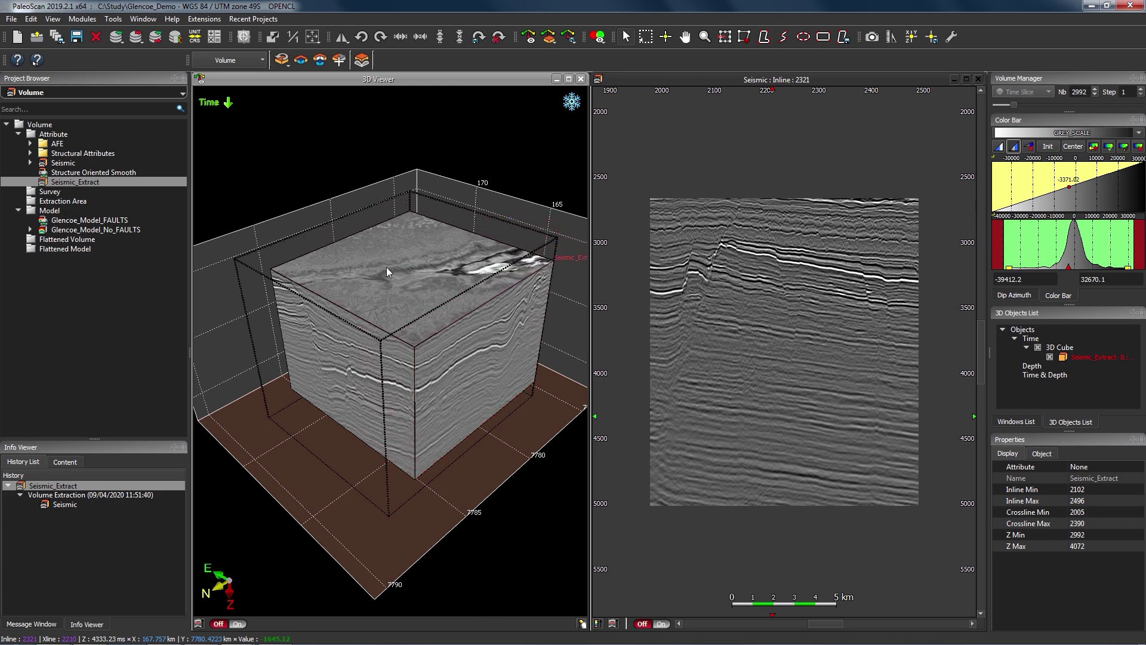
left_click_drag(402, 309, 373, 329)
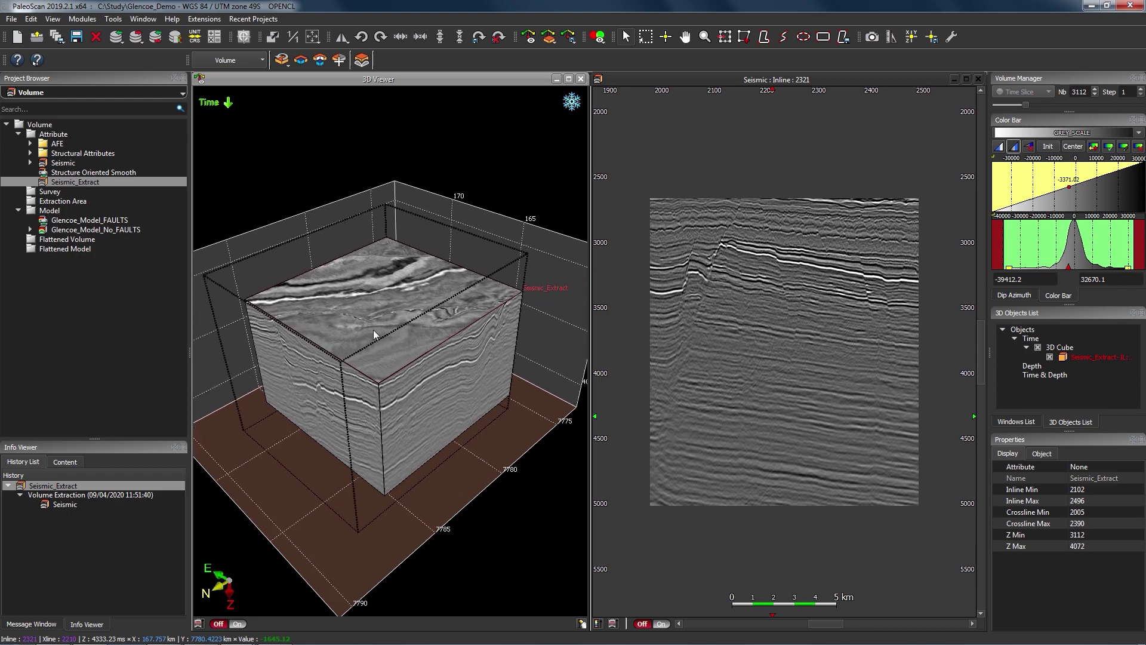
mouse_move(398, 377)
left_mouse_down()
mouse_move(378, 276)
mouse_move(407, 359)
mouse_move(403, 397)
left_mouse_up()
scroll(404, 398, "down", 20)
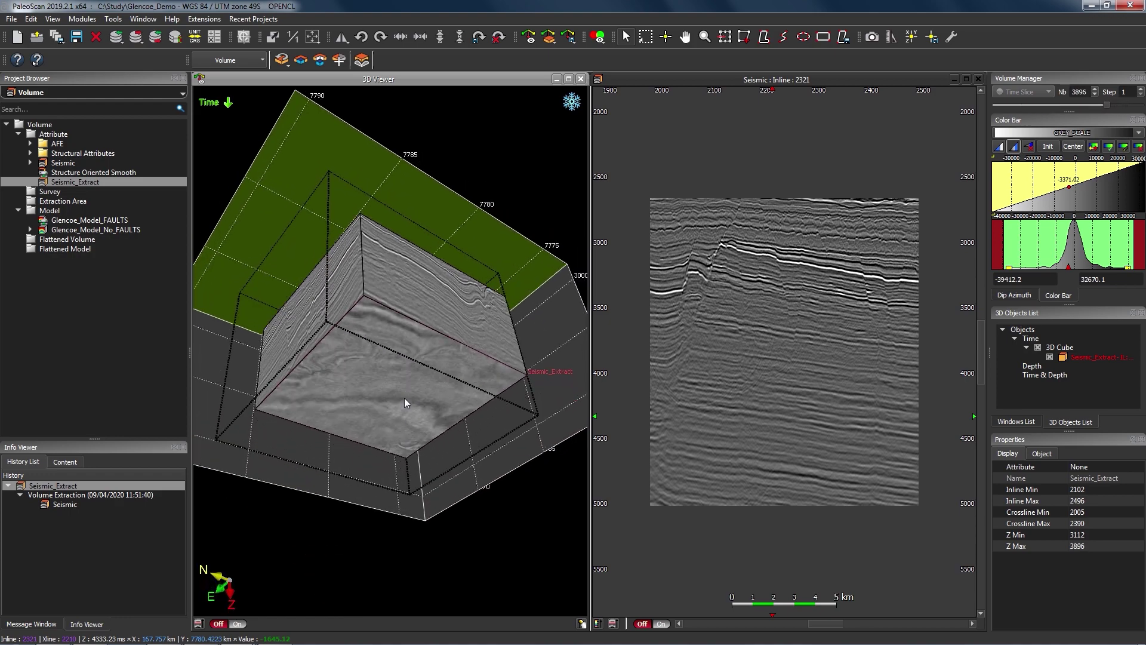
scroll(403, 397, "up", 20)
Push the cube's front inline face out to inline 2036
left_click_drag(378, 289, 399, 432)
left_click(381, 425)
scroll(381, 424, "down", 10)
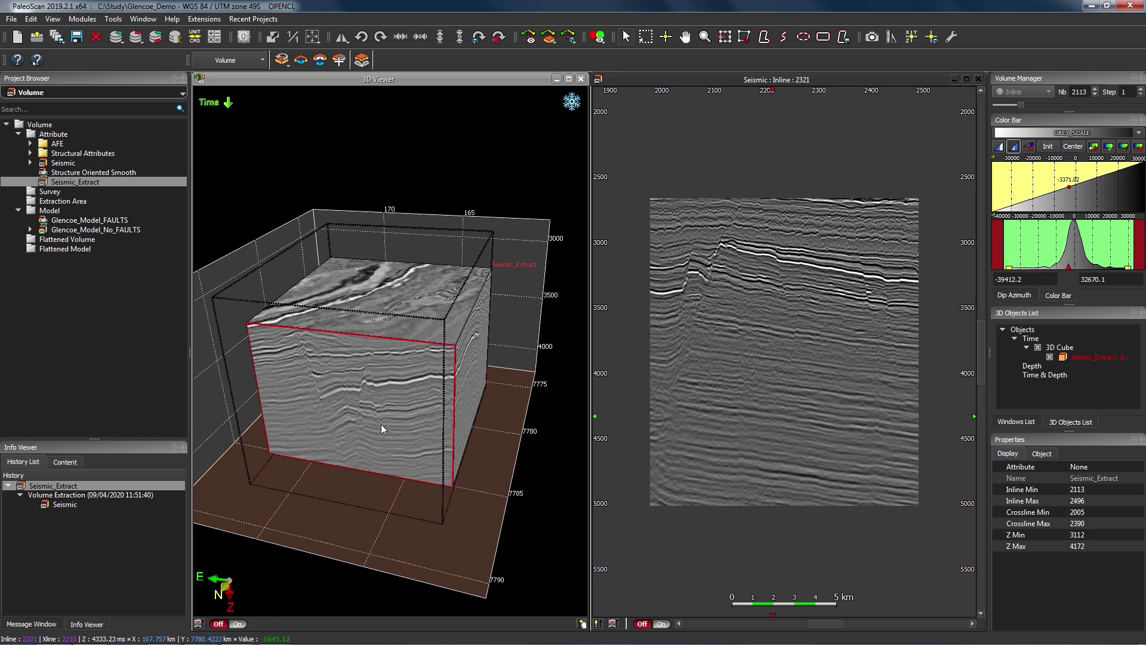
scroll(382, 425, "down", 9)
left_click_drag(383, 425, 420, 362)
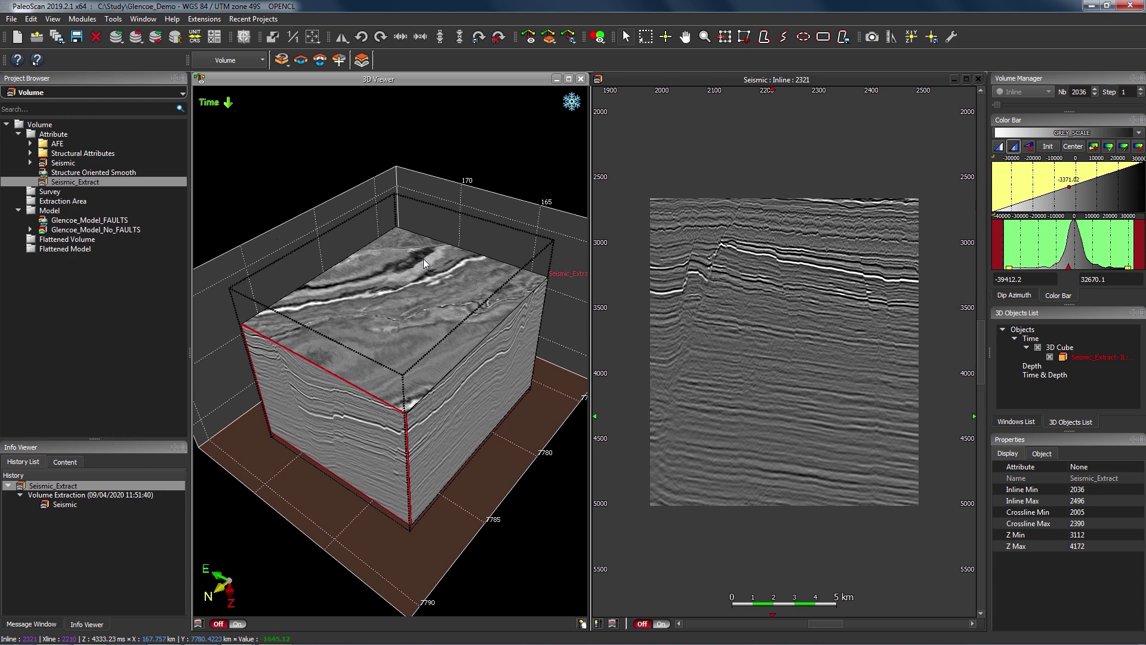
Create a sculpted 3D cube of Seismic_Extract bounded by Env_80_30_243 and look down on the horizon
right_click(165, 185)
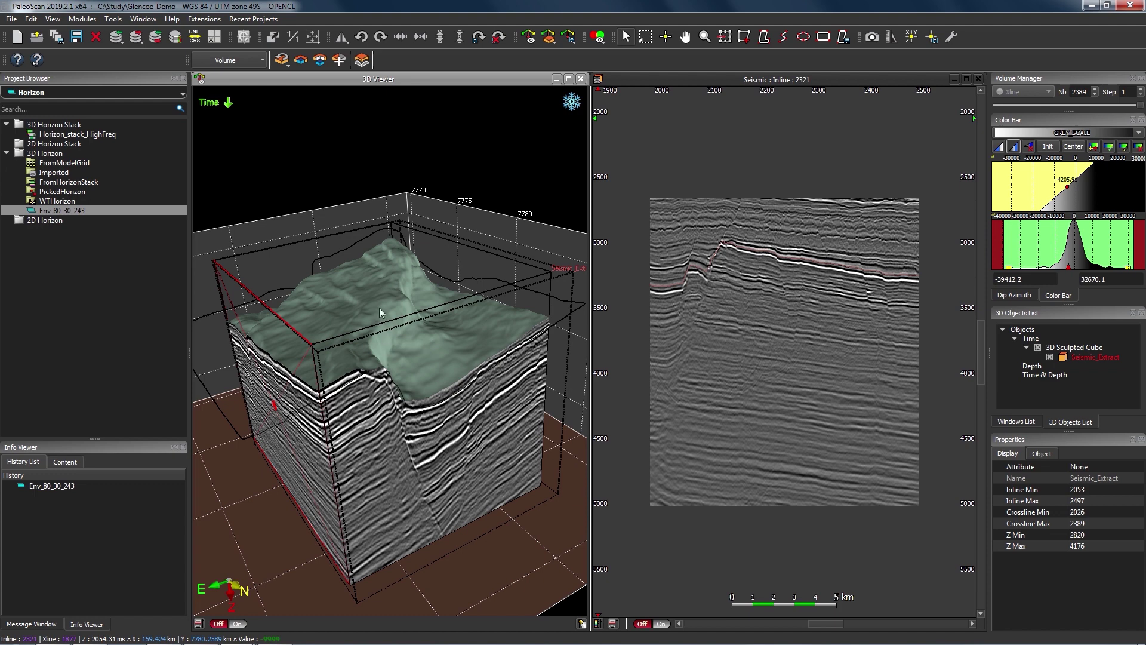
left_click_drag(378, 300, 383, 387)
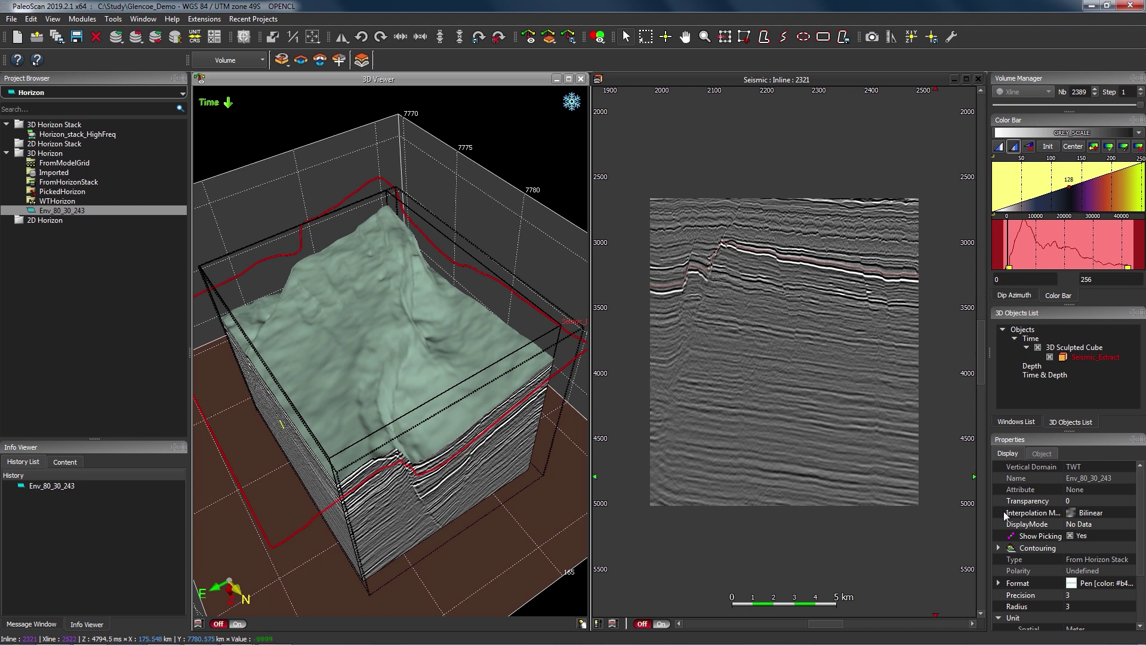
Set the Env_80_30_243 horizon's DisplayMode to Data
left_click(1040, 525)
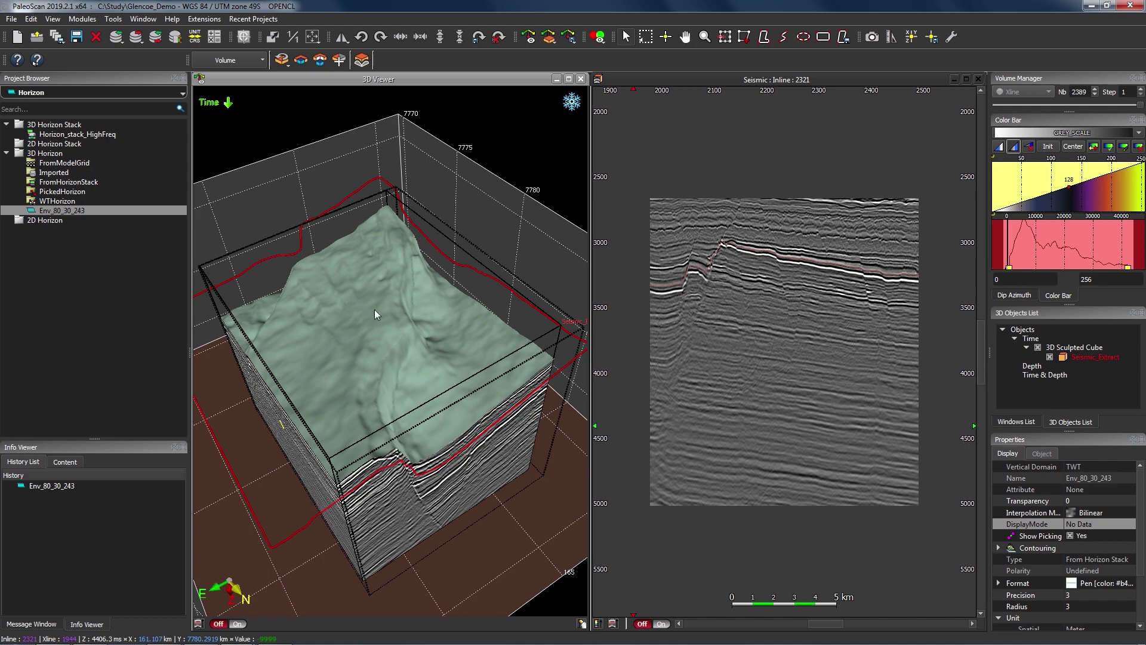
mouse_move(380, 366)
left_mouse_down()
mouse_move(378, 334)
mouse_move(385, 379)
mouse_move(375, 369)
left_mouse_up()
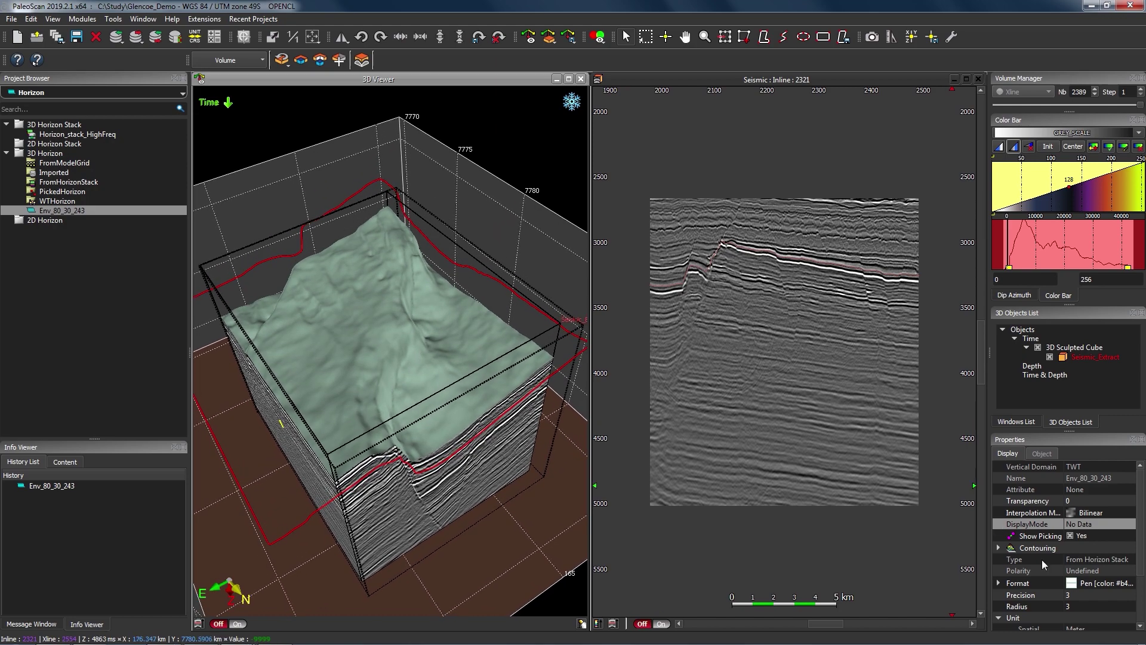
left_click(1114, 526)
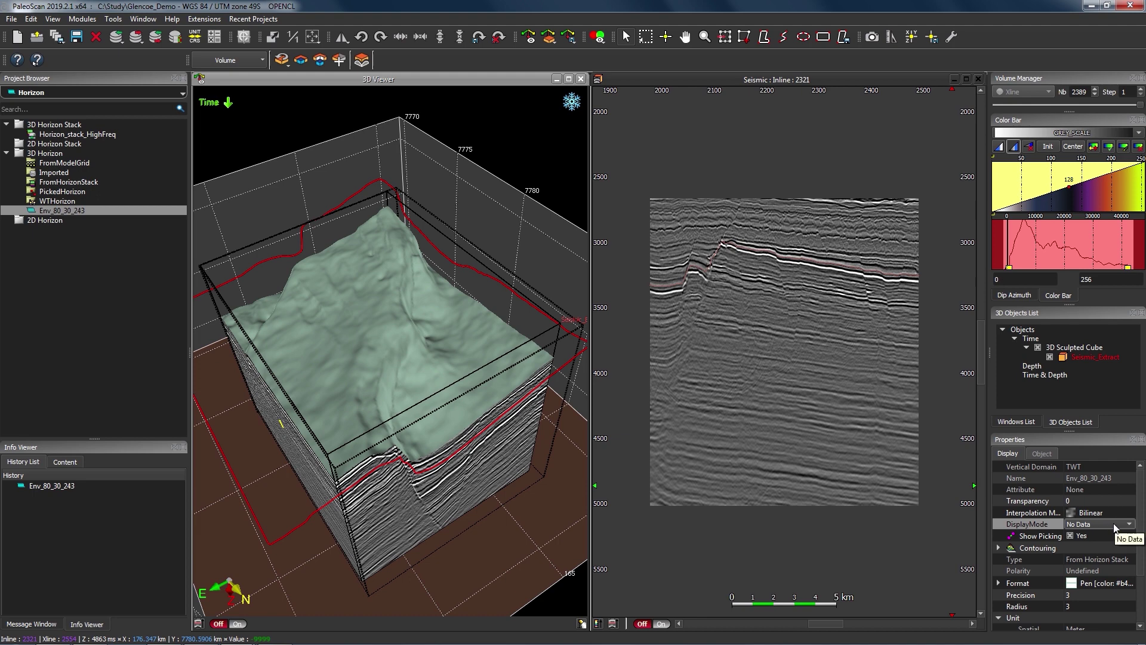
left_click(1114, 526)
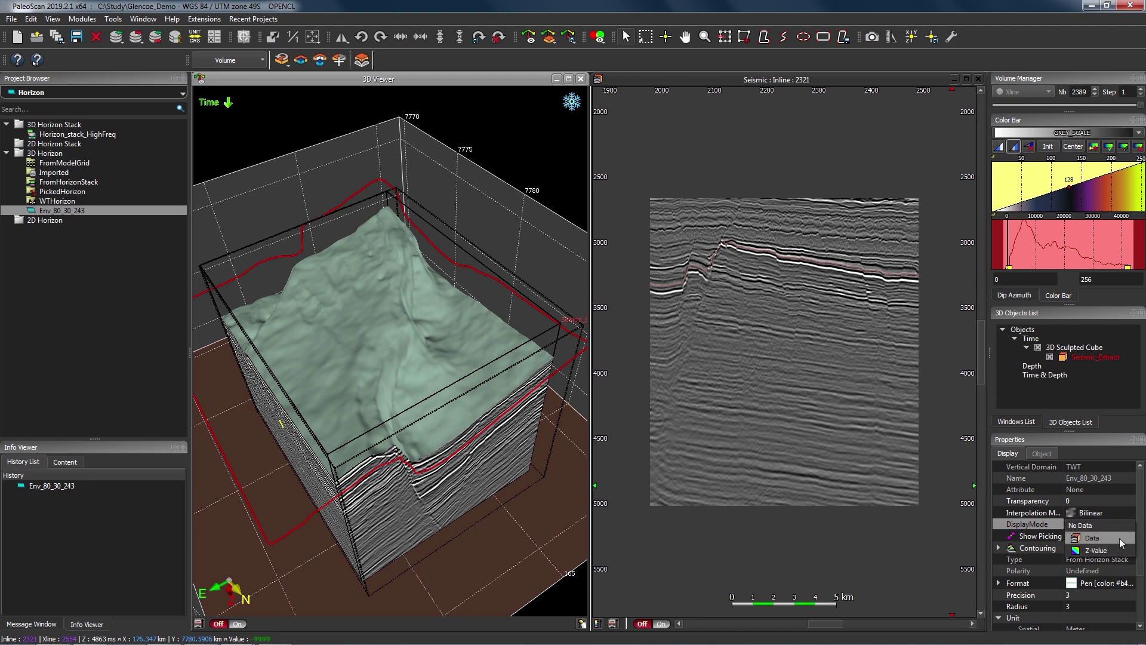
left_click(1092, 538)
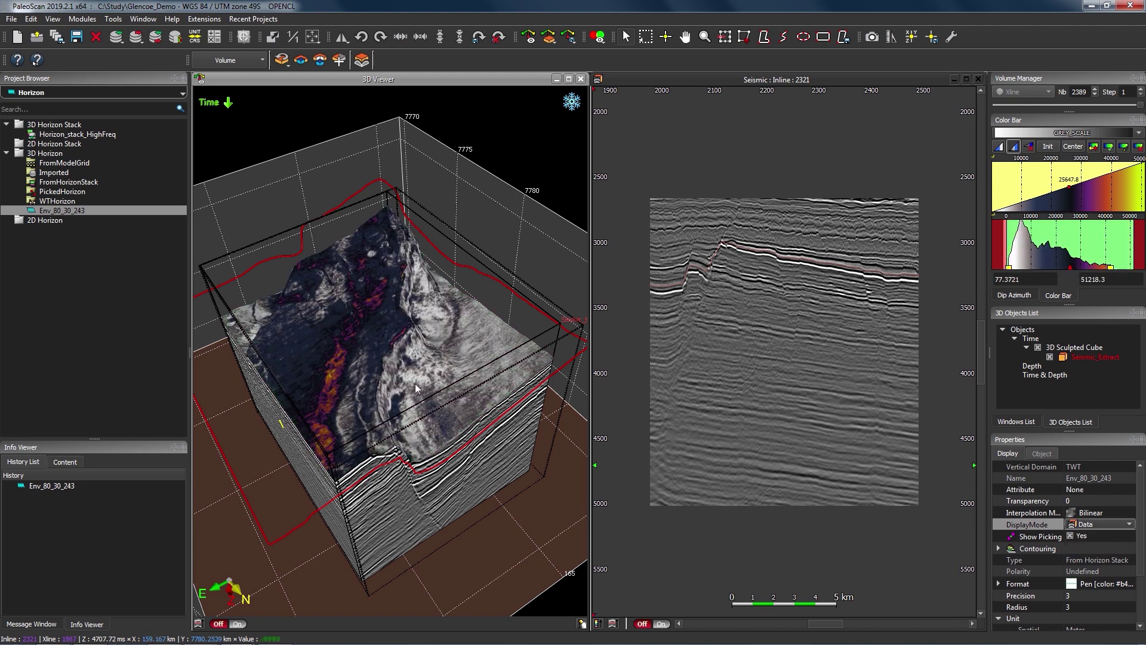
mouse_move(412, 425)
left_mouse_down()
mouse_move(435, 410)
mouse_move(411, 442)
left_mouse_up()
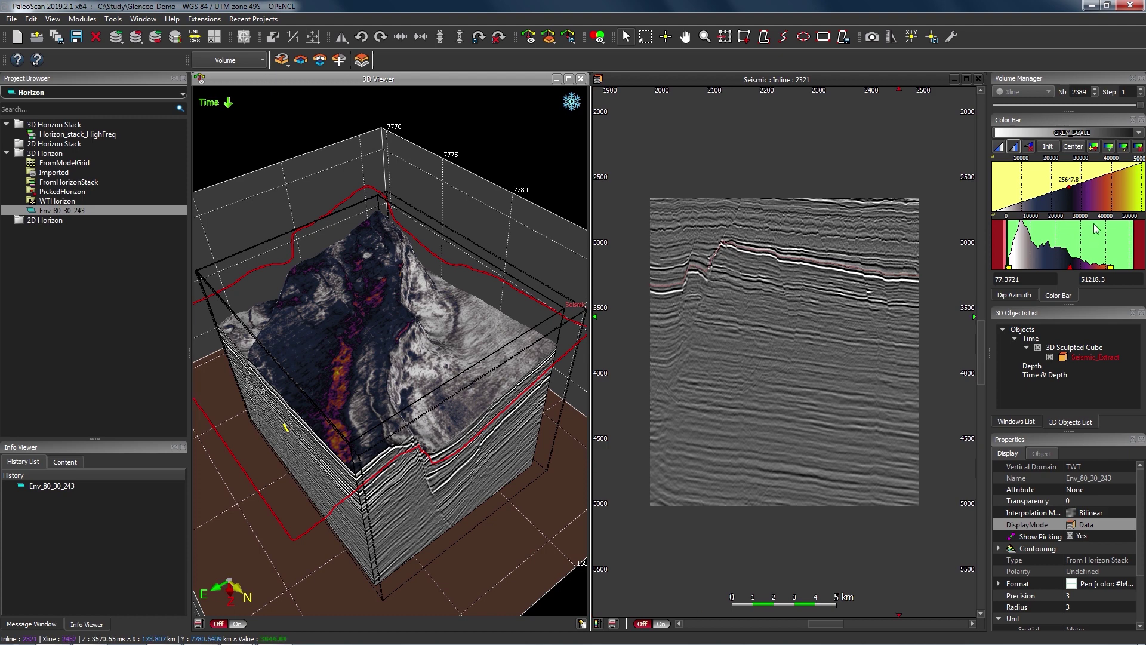
Initialise the horizon's colour bar and shift the ramp so it spans -1300.72 to 44072.7
left_click(1048, 146)
left_click_drag(1069, 187, 1052, 187)
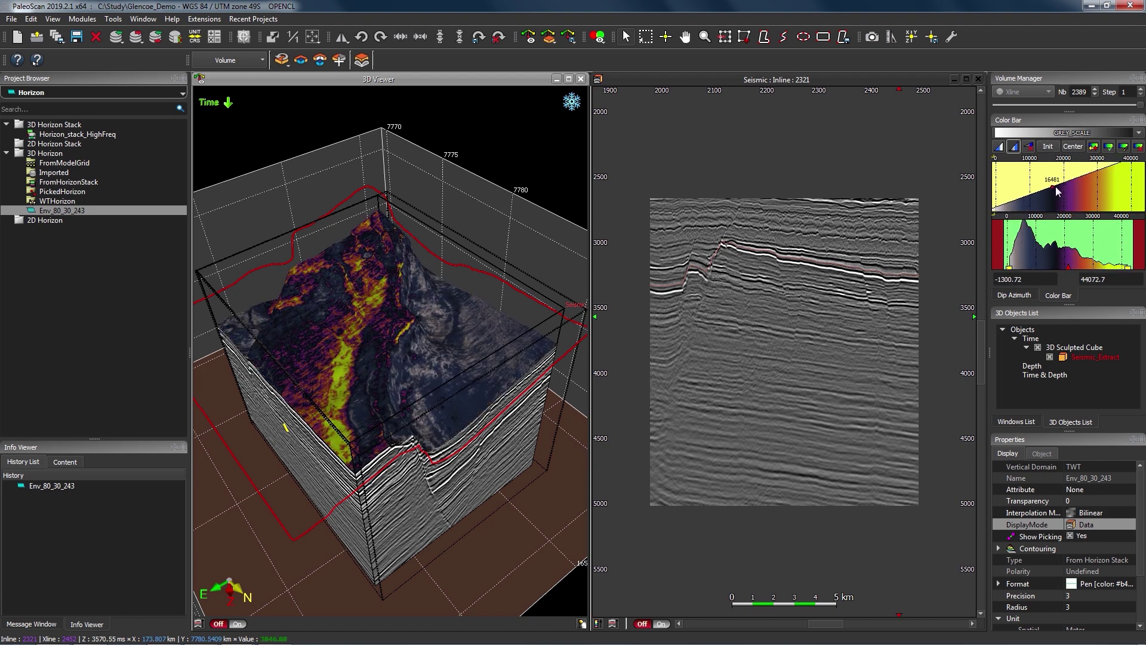
left_click(1095, 148)
left_click(1095, 148)
Colour the horizon by Z-Value with hill-shading lights enabled
left_click(1101, 524)
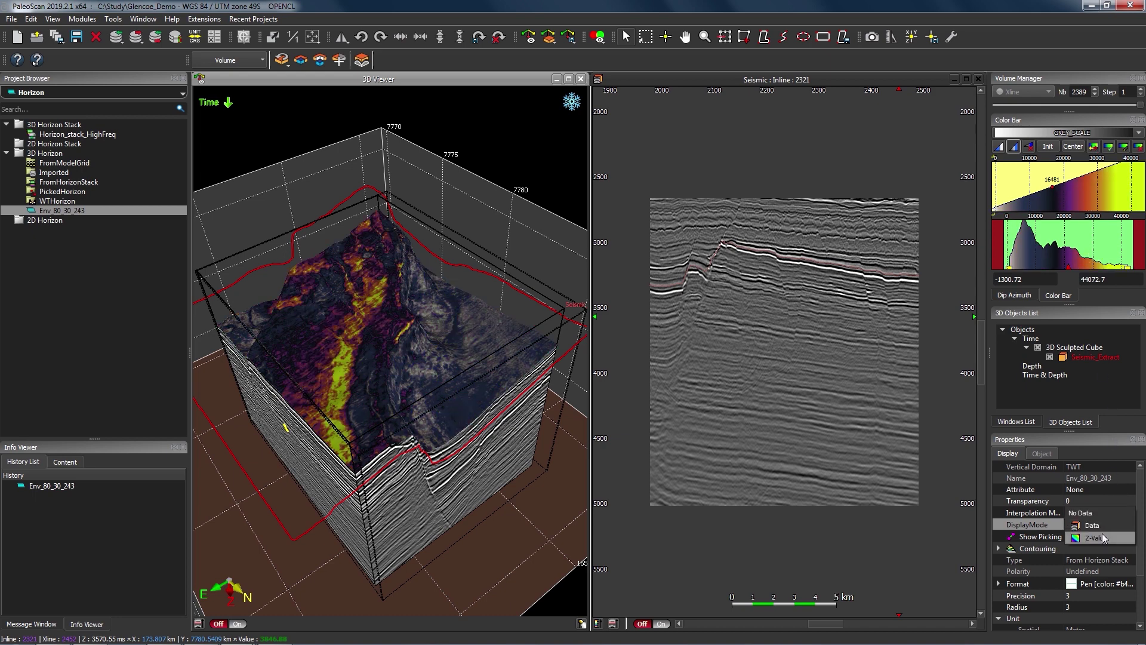
key("Down")
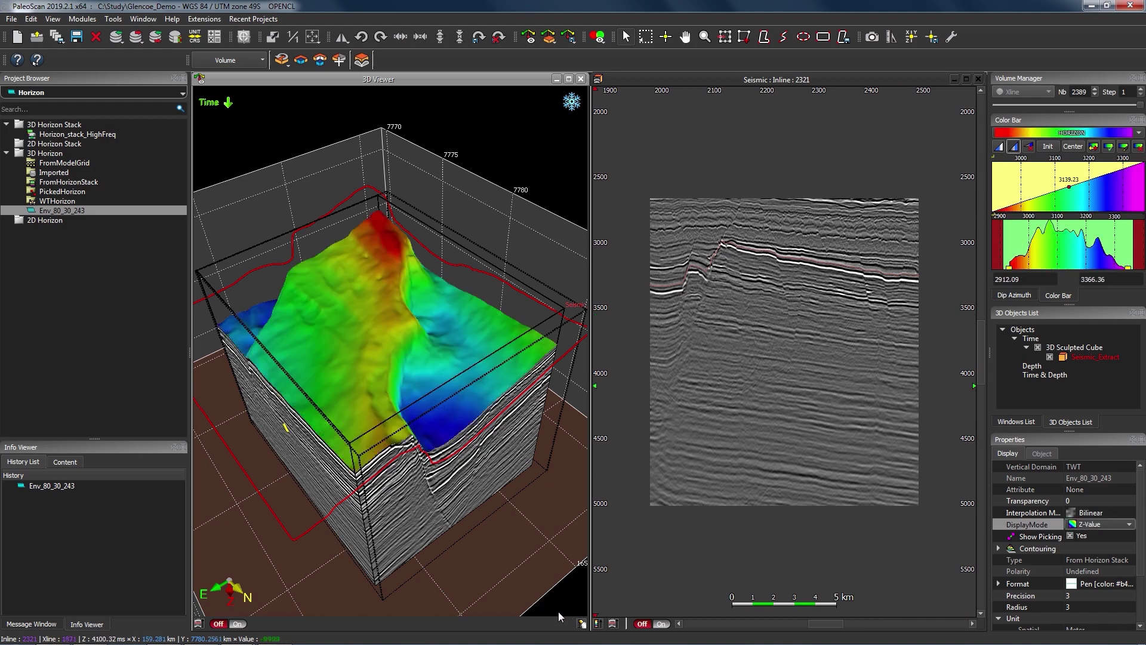
left_click(582, 624)
left_click(529, 587)
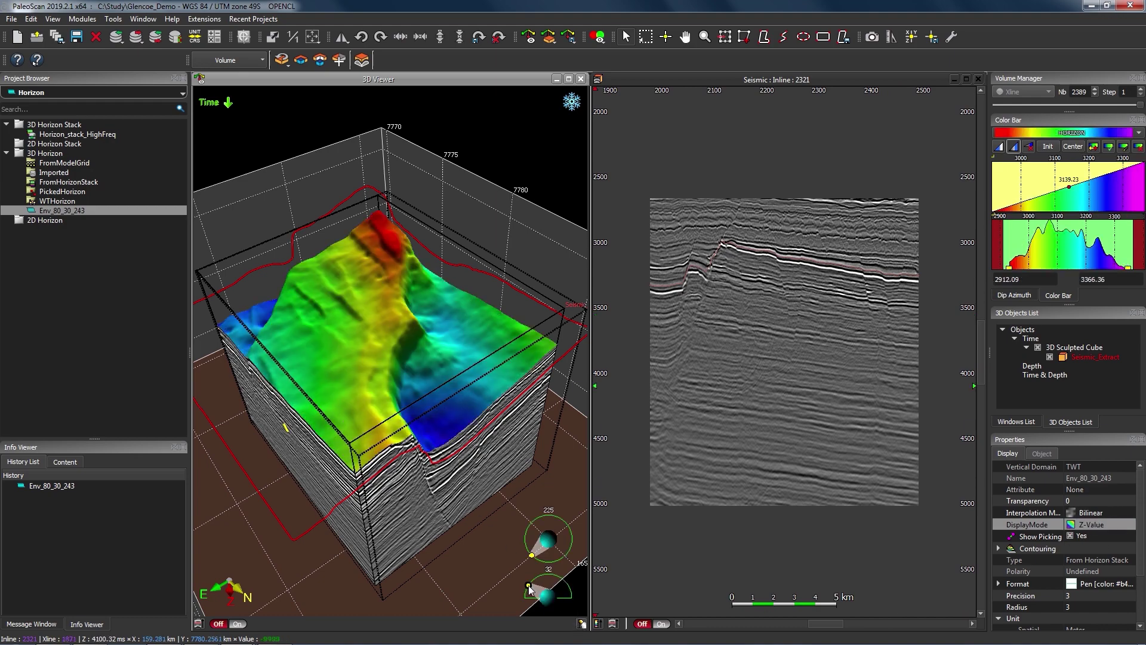
left_click_drag(412, 501, 439, 465)
Set the horizon's DisplayMode back to No Data
left_click(496, 439)
left_click(440, 465)
left_click(1094, 524)
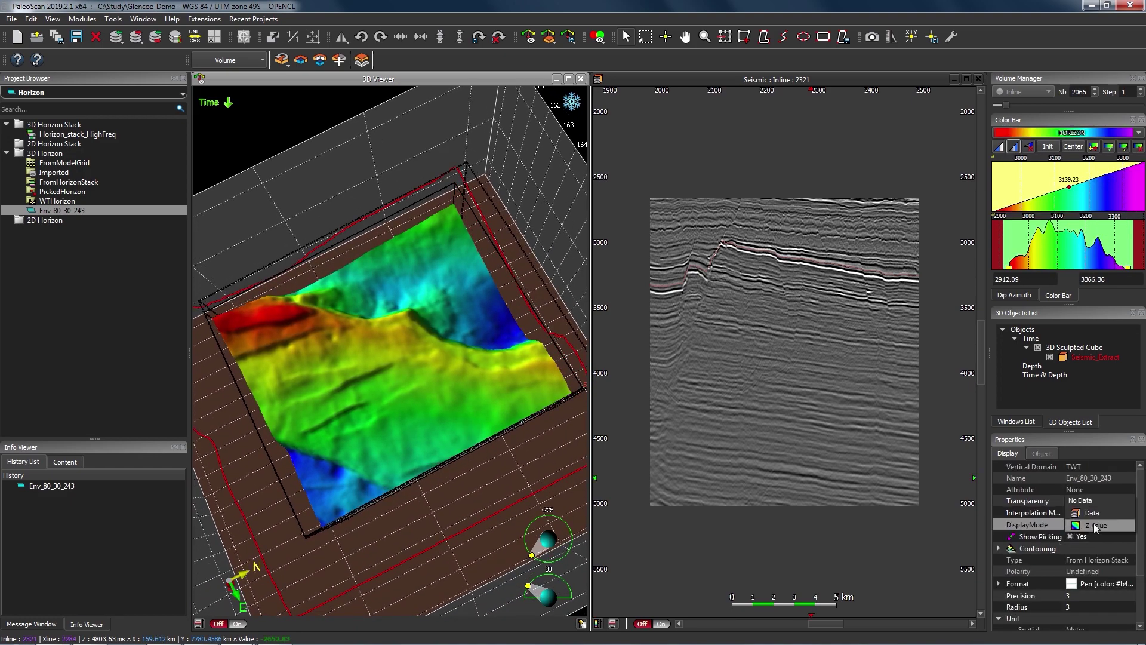
left_click(1100, 500)
left_click_drag(453, 280, 391, 373)
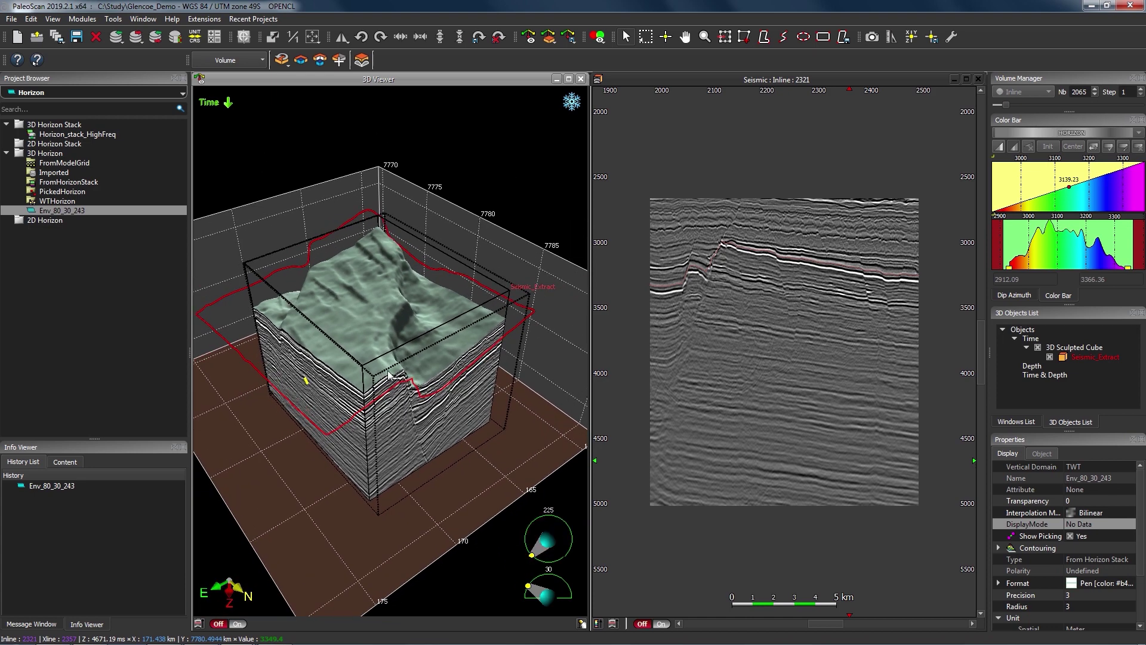
Delete the 3D Sculpted Cube from the scene and set the Project Browser filter to Volume
left_click(1065, 351)
key("Delete")
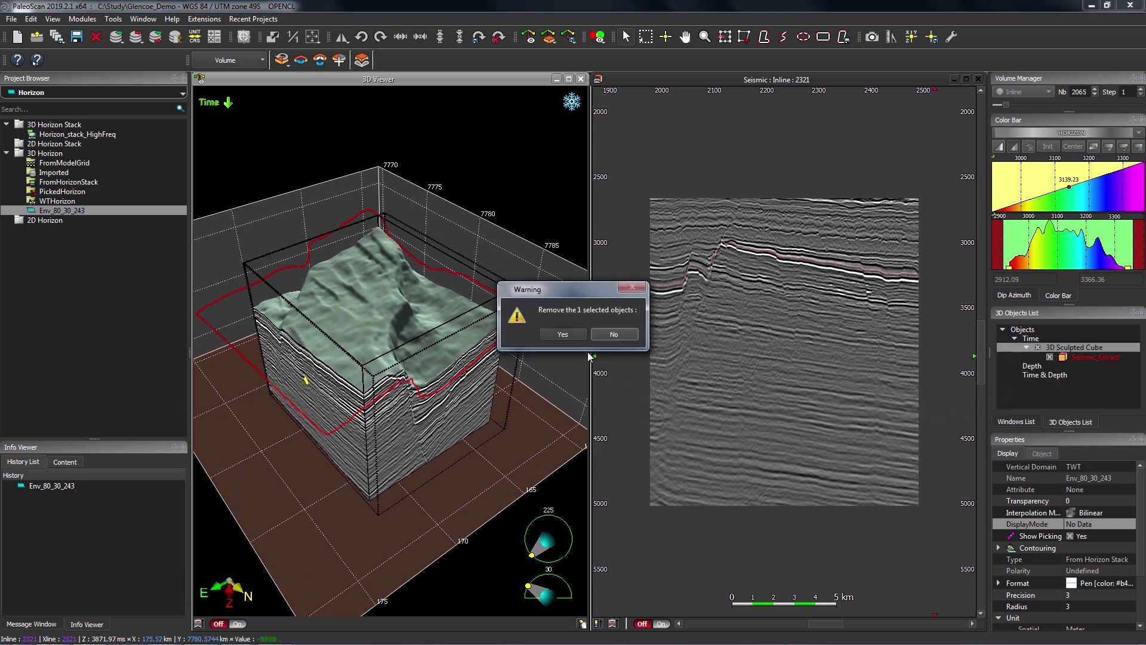
left_click(563, 334)
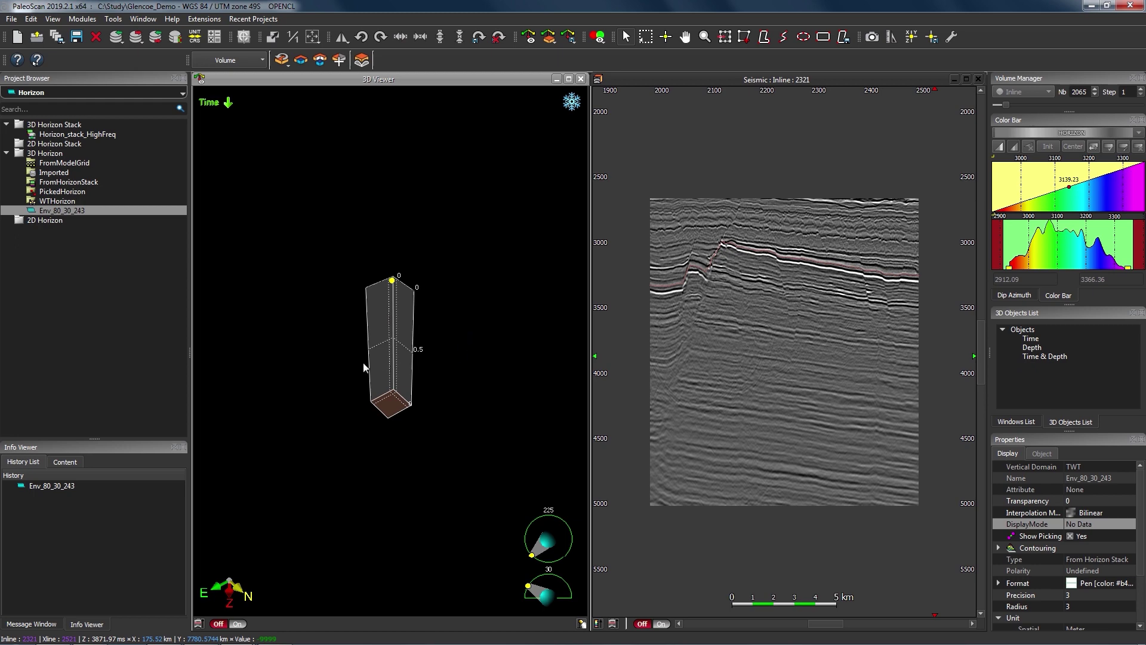
left_click(46, 91)
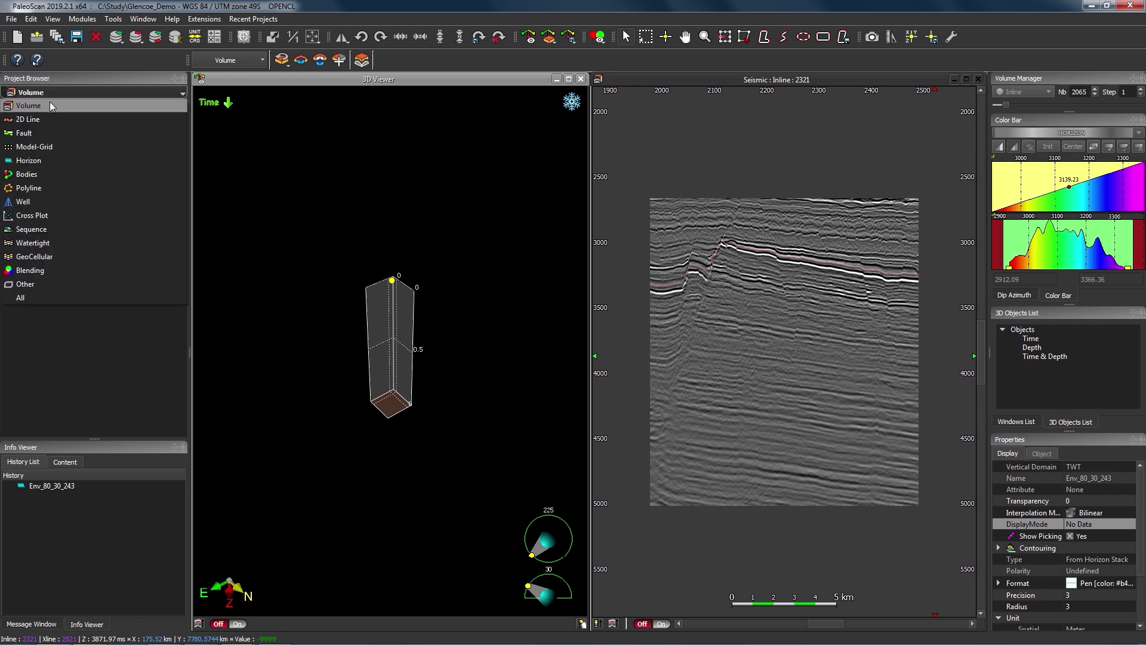
Build a Seismic_Extract sculpted cube from Horizon_stack_HighFreq down to the bottom of the volume
left_click(54, 105)
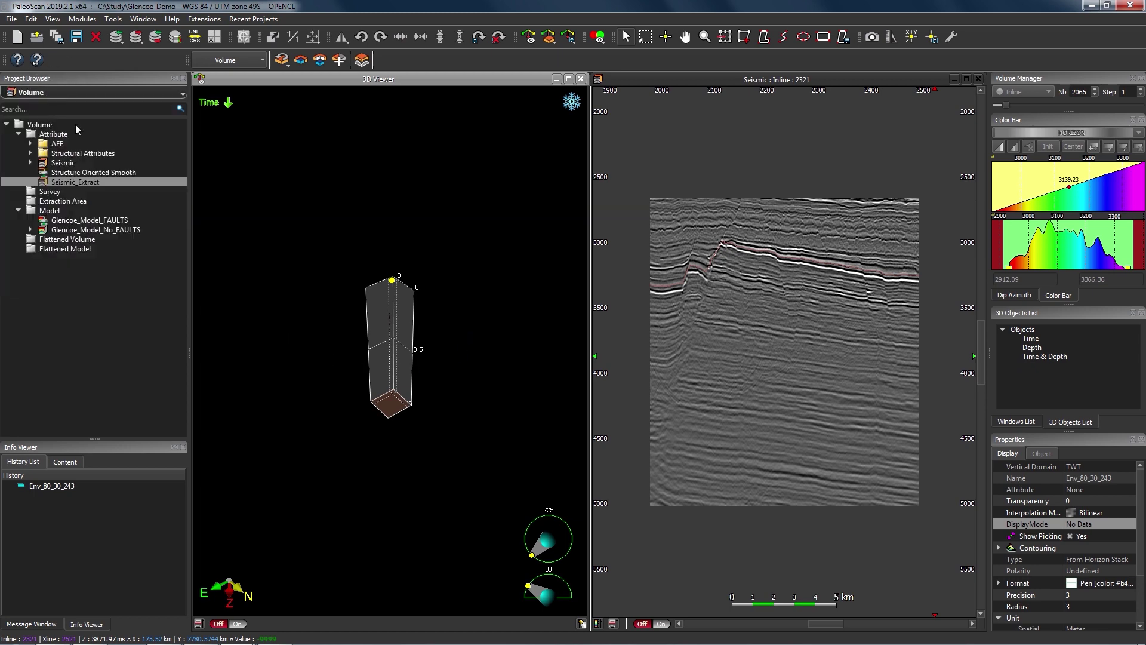
right_click(116, 181)
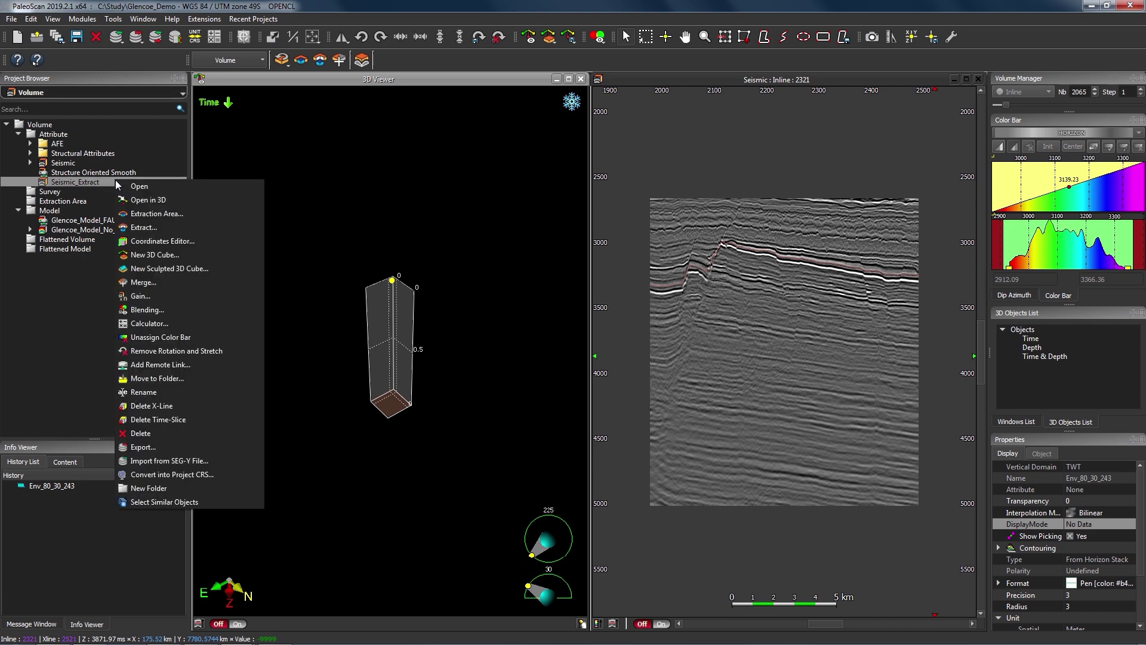
left_click(185, 268)
mouse_move(301, 80)
left_mouse_down()
mouse_move(560, 225)
mouse_move(584, 224)
left_mouse_up()
left_click(585, 315)
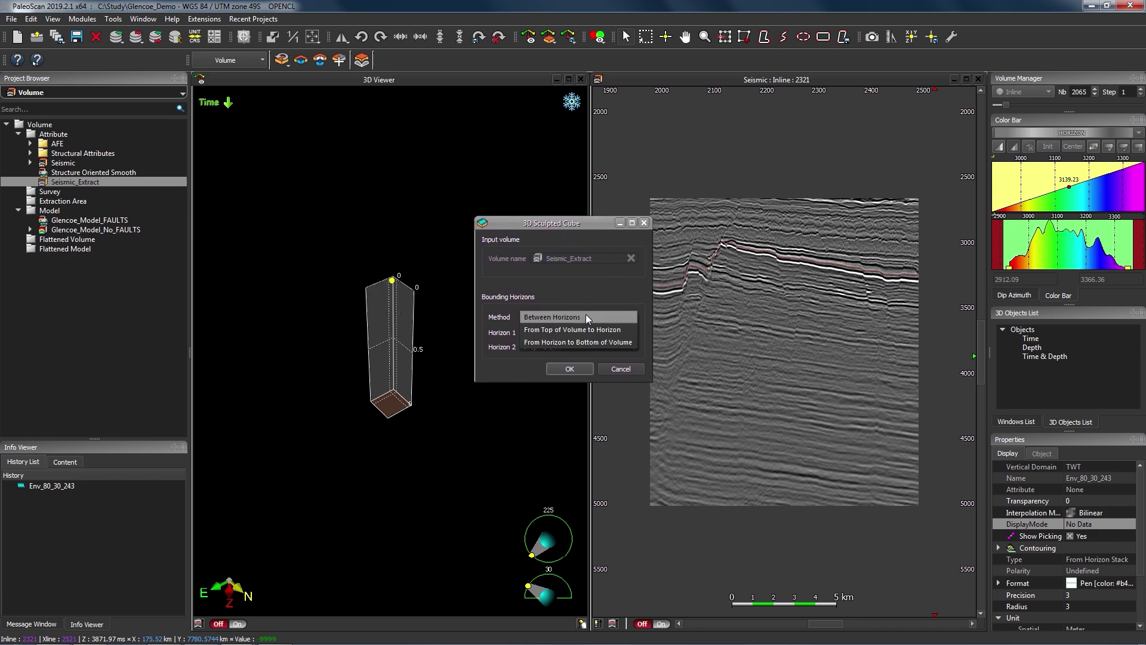
left_click(598, 343)
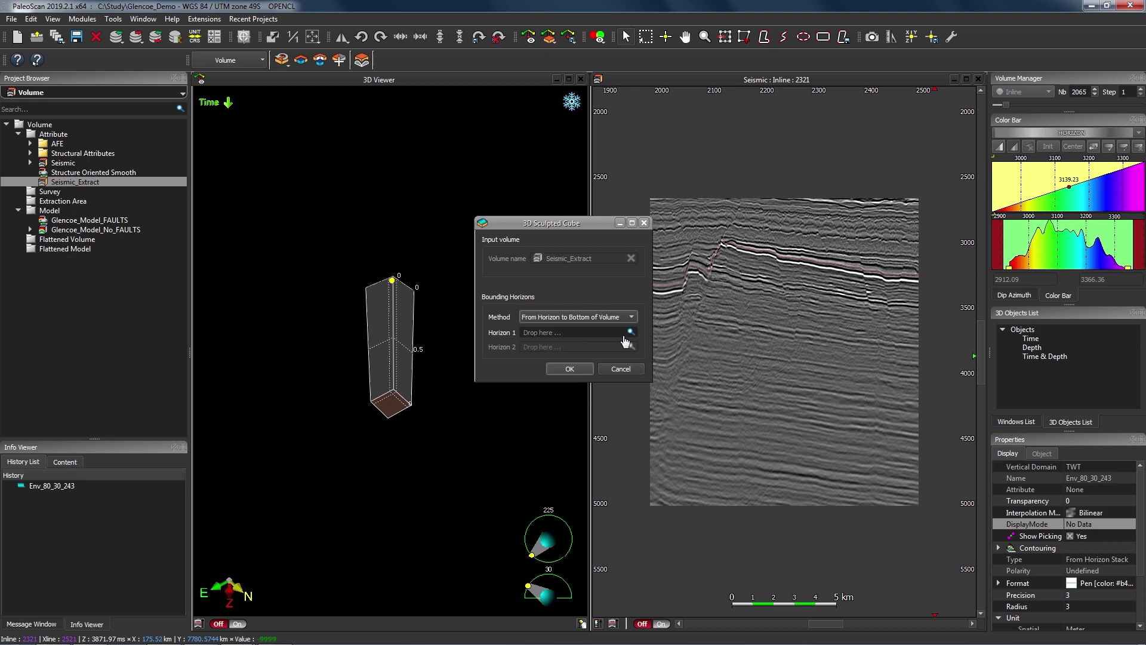
left_click(630, 333)
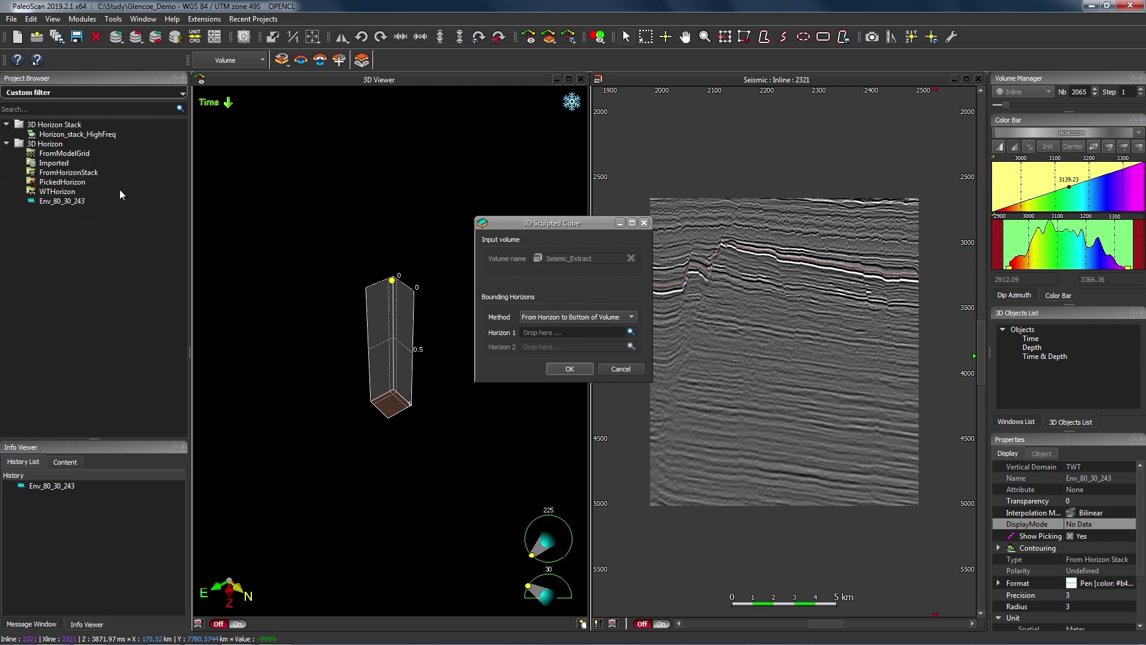
left_click_drag(35, 136, 199, 173)
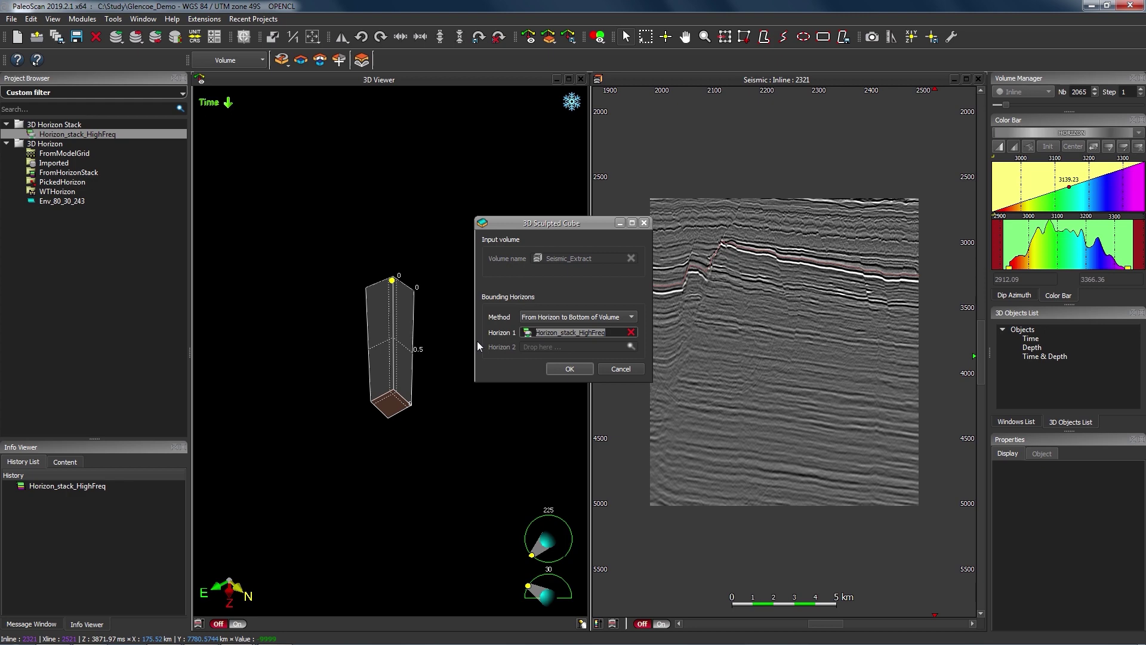
left_click(582, 367)
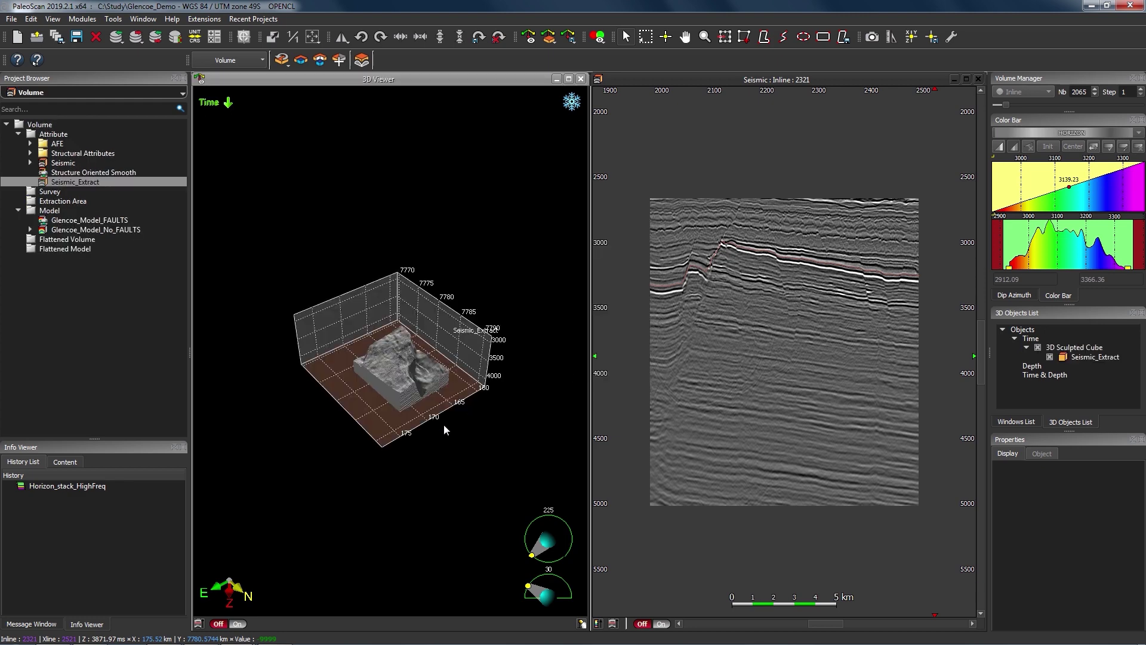
Zoom in on the sculpted cube, orbit it, and select it to show its extent
scroll(417, 406, "up", 5)
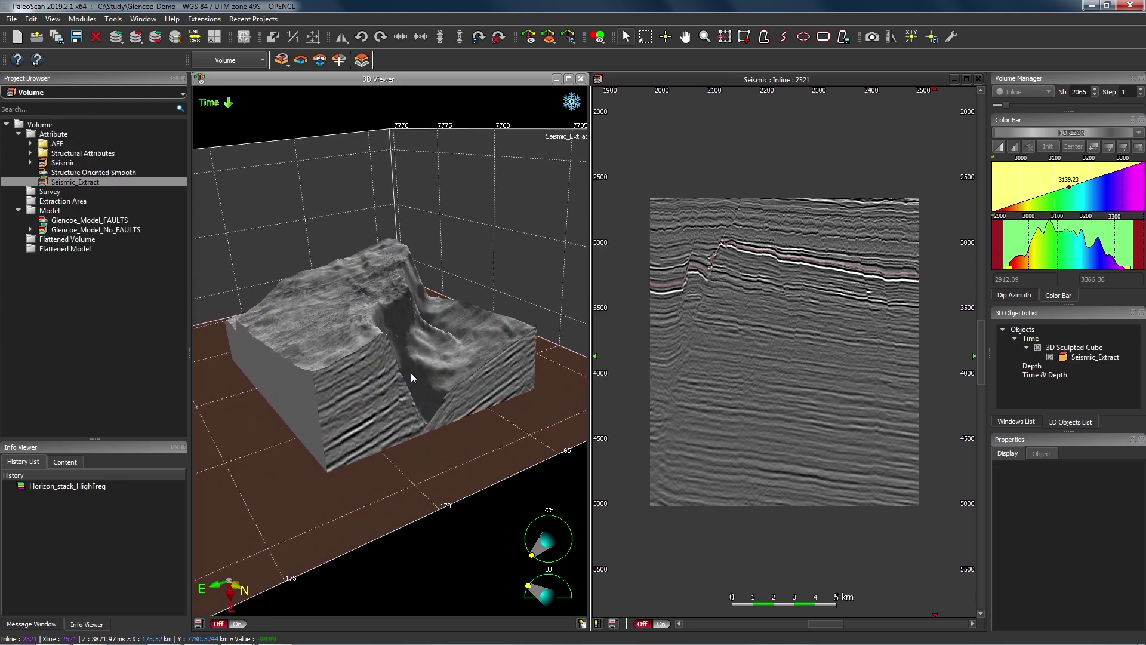
mouse_move(318, 413)
left_mouse_down()
mouse_move(341, 432)
mouse_move(366, 424)
mouse_move(370, 440)
mouse_move(400, 421)
mouse_move(322, 425)
mouse_move(421, 417)
mouse_move(450, 388)
mouse_move(496, 411)
mouse_move(425, 414)
mouse_move(451, 451)
mouse_move(460, 383)
mouse_move(317, 349)
mouse_move(475, 397)
mouse_move(332, 408)
mouse_move(421, 412)
mouse_move(332, 389)
mouse_move(332, 377)
left_mouse_up()
left_click(375, 422)
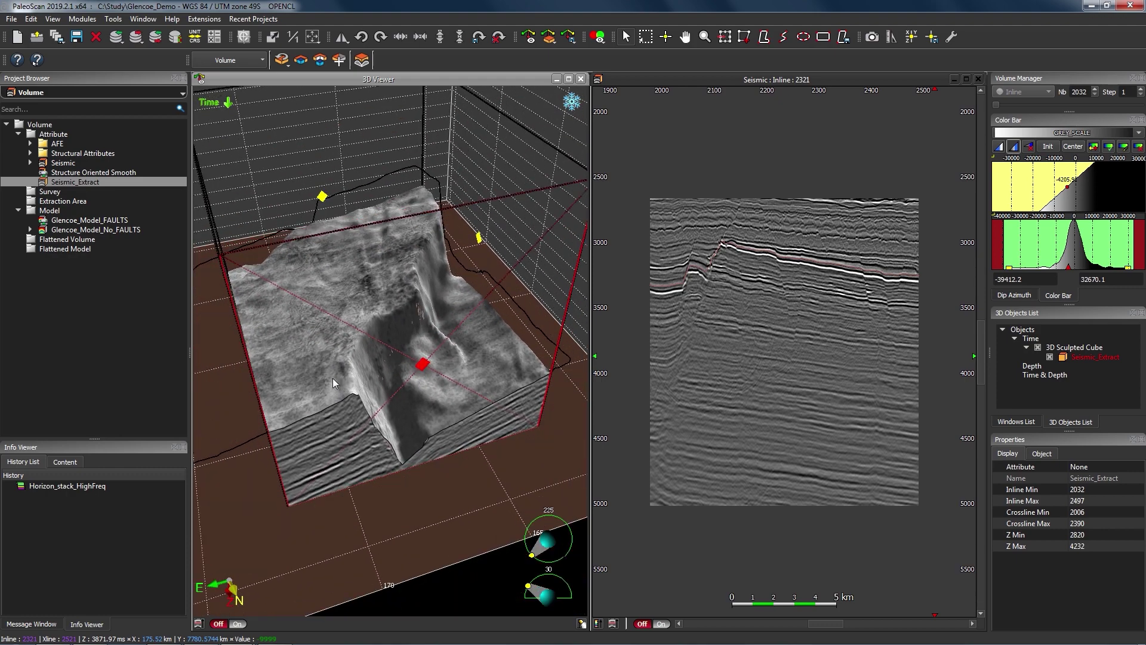
Turn on Auto Contrast for the horizon surface carving the cube
left_click(331, 378)
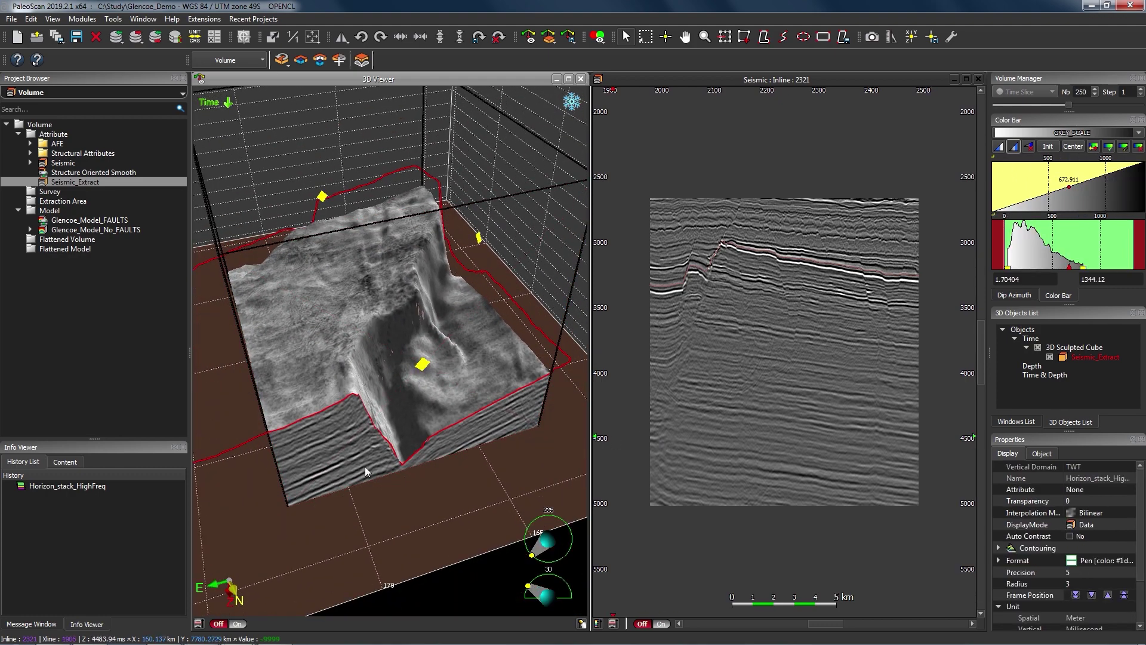
left_click_drag(456, 430, 464, 420)
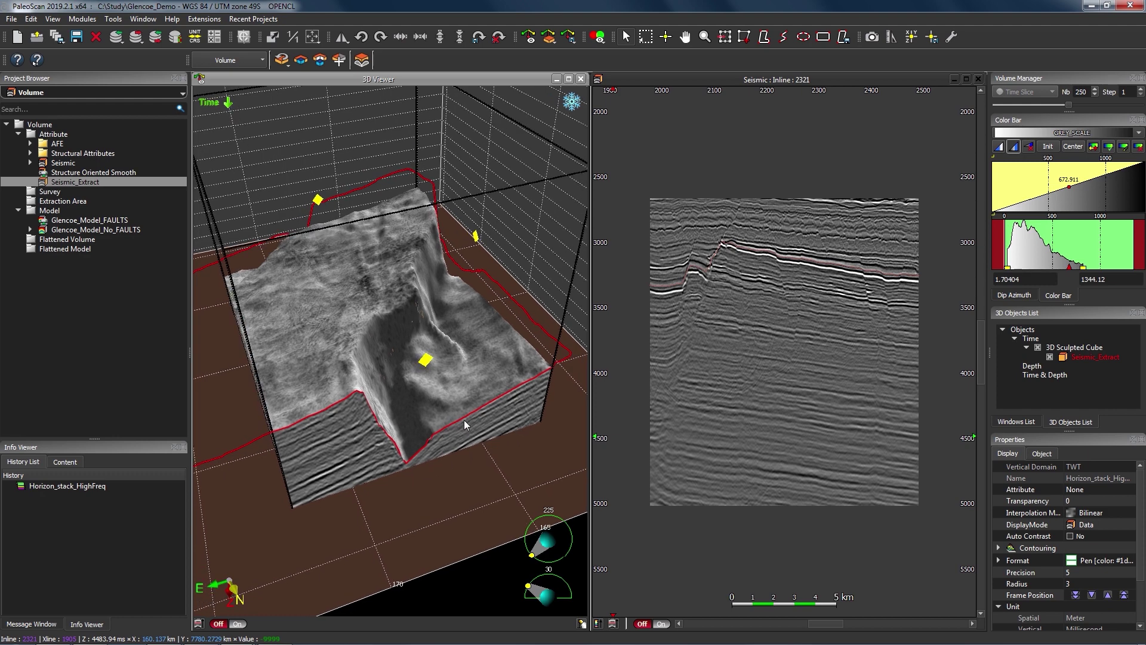
left_click(1070, 536)
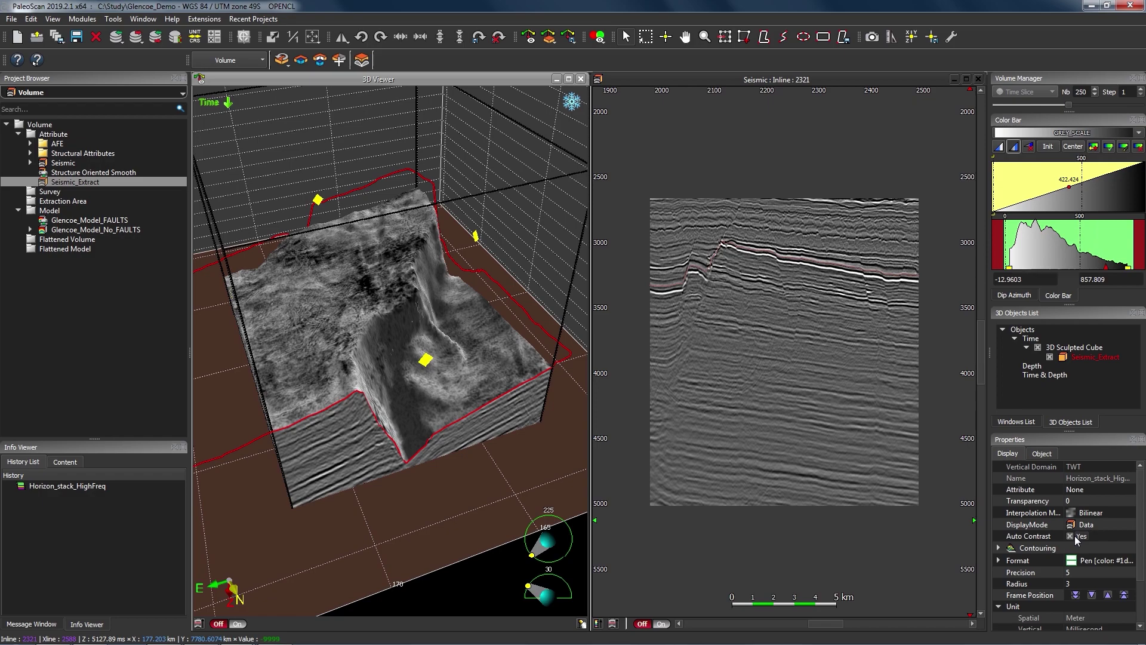
left_click_drag(410, 337, 392, 395)
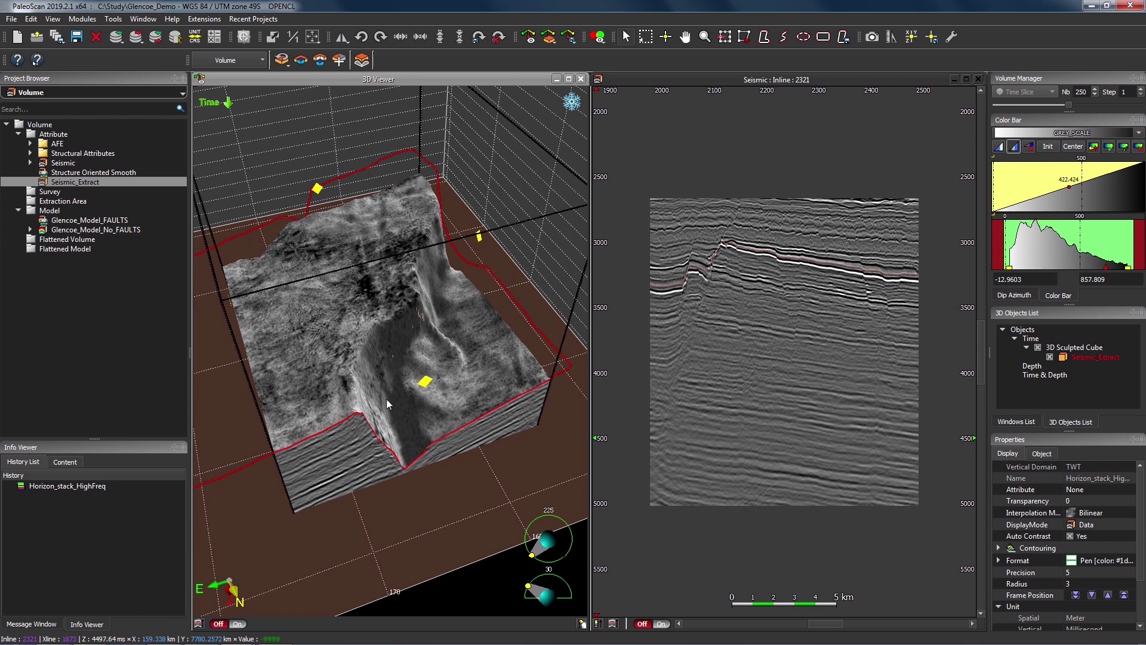
Move the sculpted surface down to slice 294 and brighten its grey-scale stretch
key("Up")
key("Up")
key("Up")
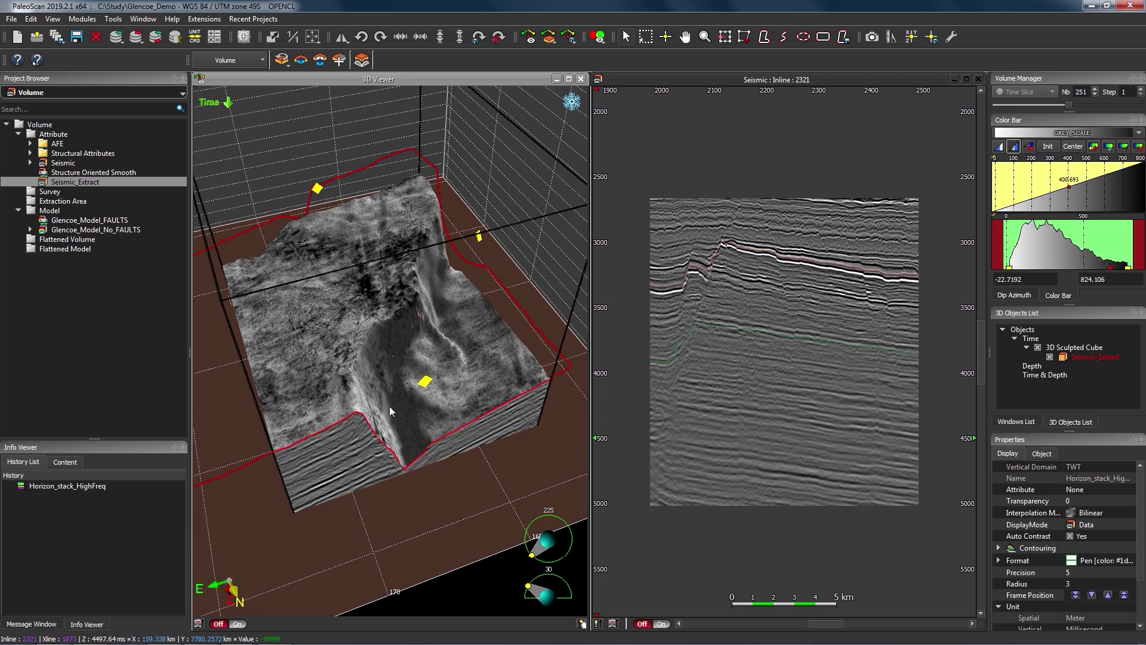
key("Up")
key("Up")
key("Up")
key("Up")
key("Up")
key("Up")
key("Up")
key("Up")
key("Up")
key("Up")
key("Up")
key("Up")
key("Up")
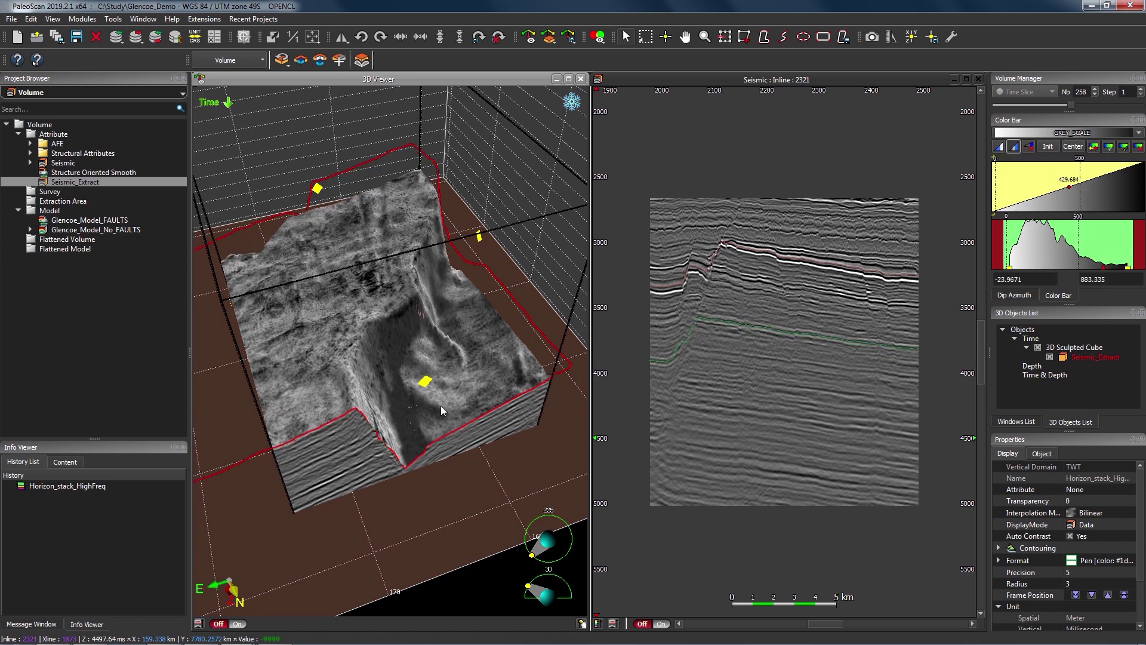
key("Up")
key("Up")
key("Up")
key("Up")
key("Up")
key("Up")
key("Up")
key("Up")
key("Up")
key("Up")
key("Up")
key("Up")
key("Up")
key("Up")
key("Up")
key("Up")
key("Up")
key("Up")
key("Up")
key("Up")
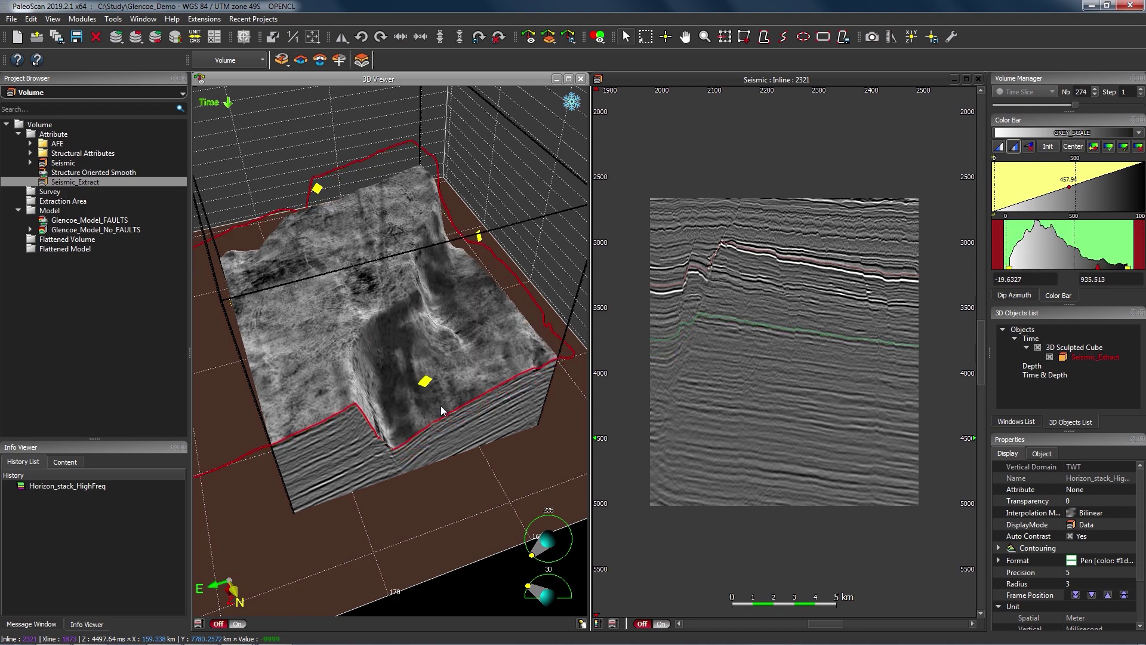
key("Up")
key("Up")
key("Up")
key("Up")
key("Up")
key("Up")
key("Up")
key("Up")
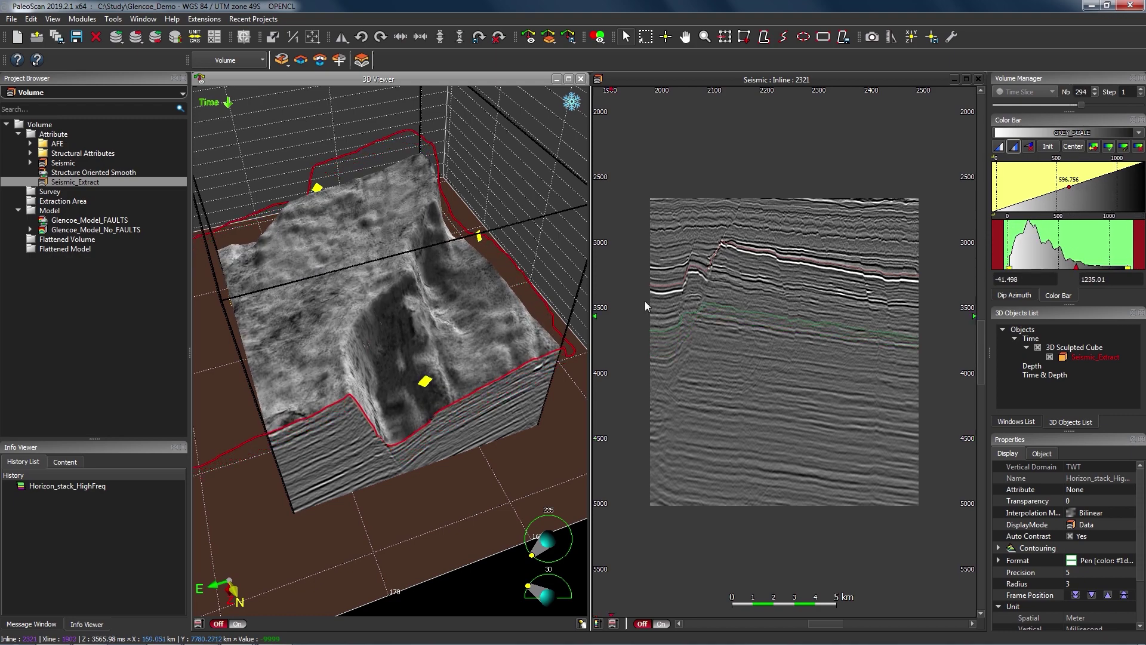
left_click(1095, 146)
left_click_drag(1089, 183, 1059, 183)
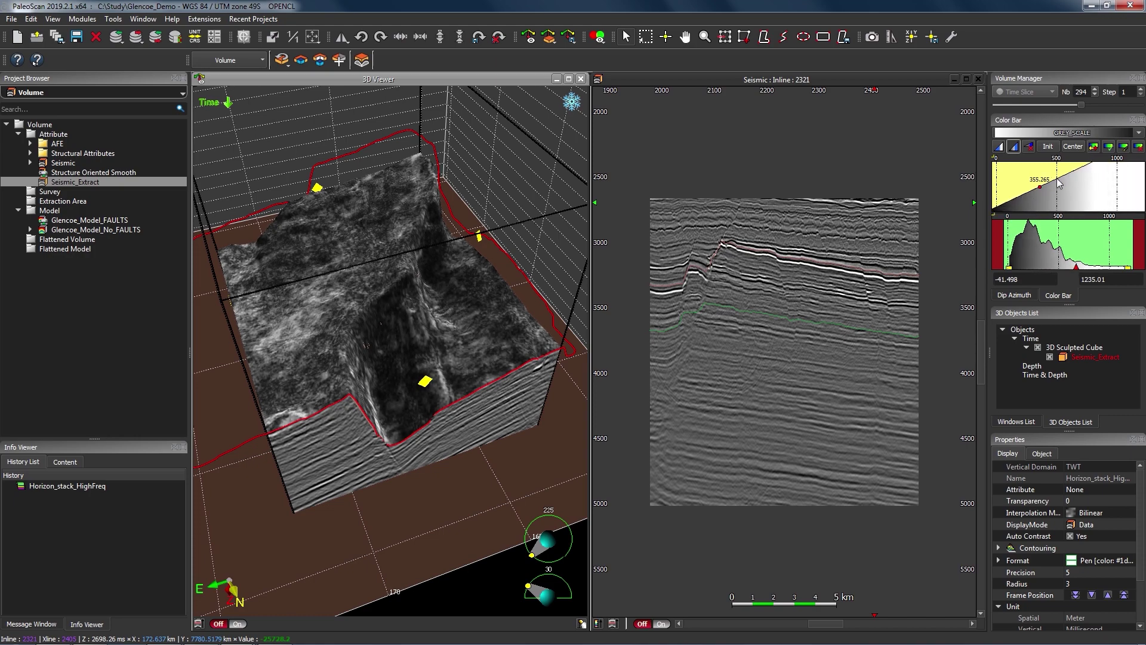
Apply the ENVELOPE colour map to the sculpted surface and reset its range
left_click(1071, 133)
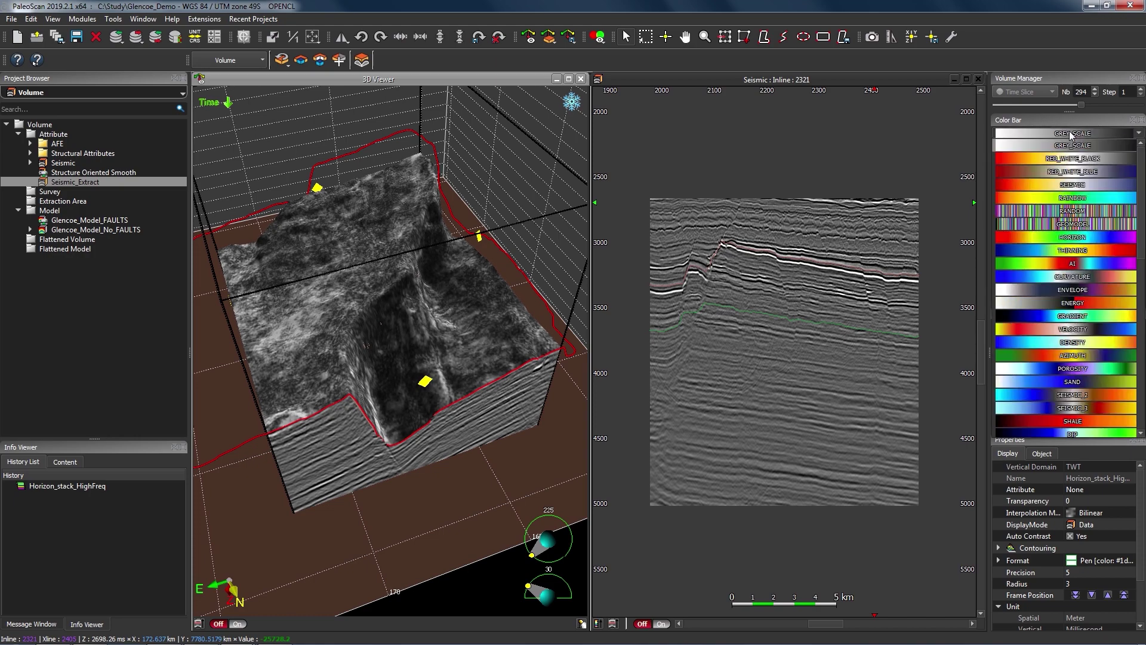
left_click(1086, 291)
left_click(1049, 146)
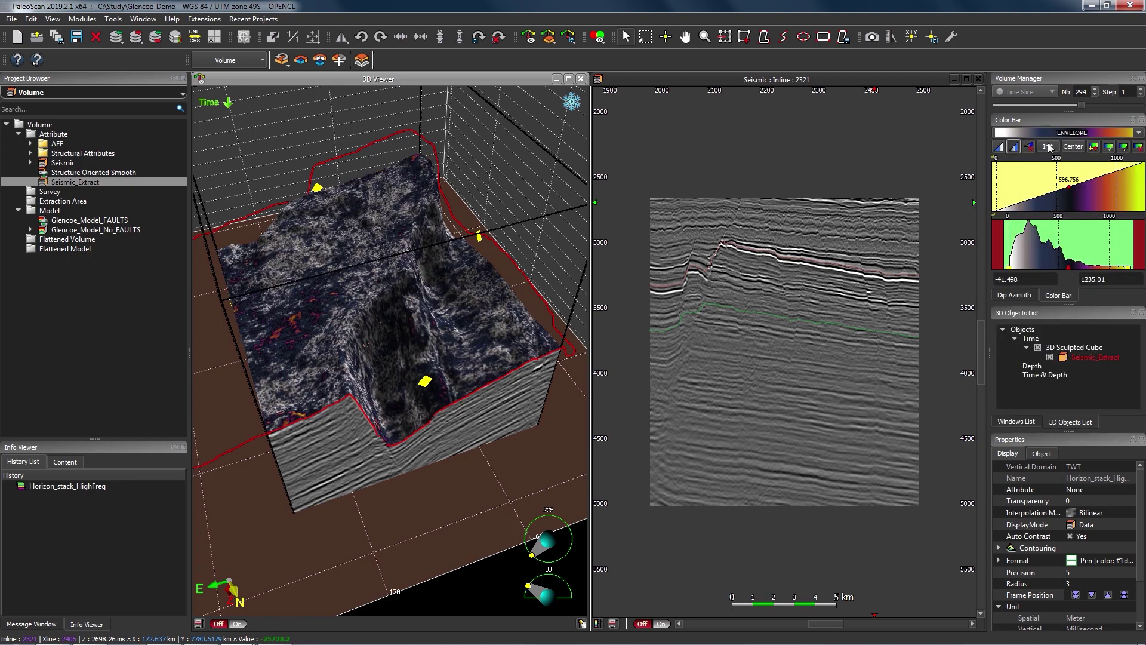
Push the sculpted surface deeper to slice 366
scroll(444, 312, "down", 10)
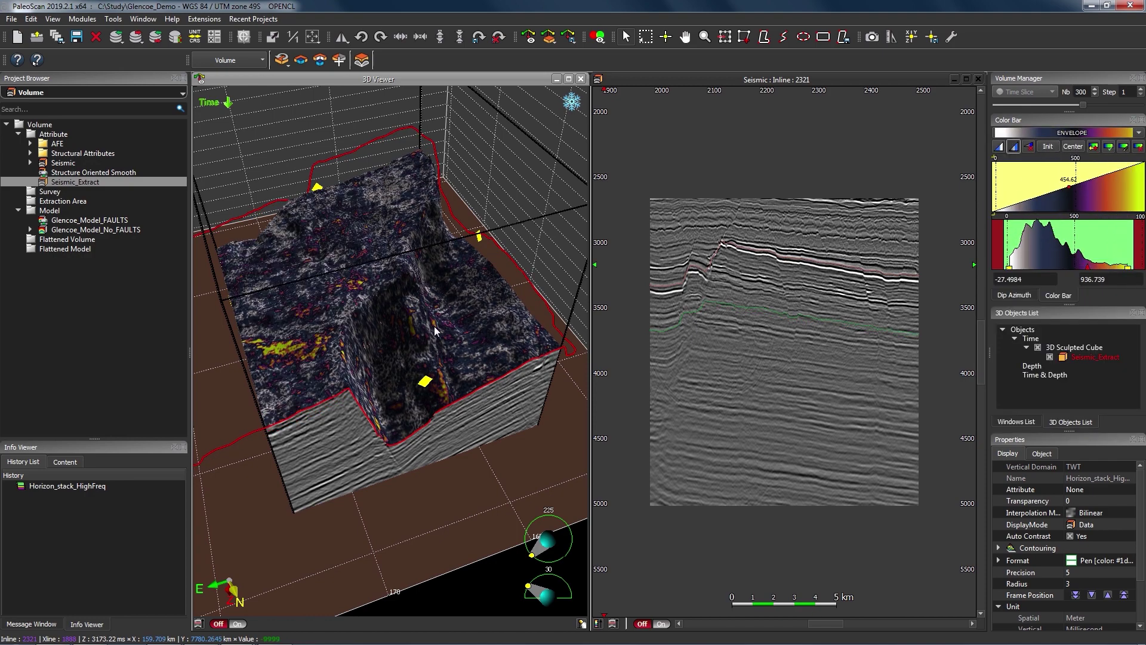
scroll(434, 331, "down", 4)
scroll(434, 331, "down", 19)
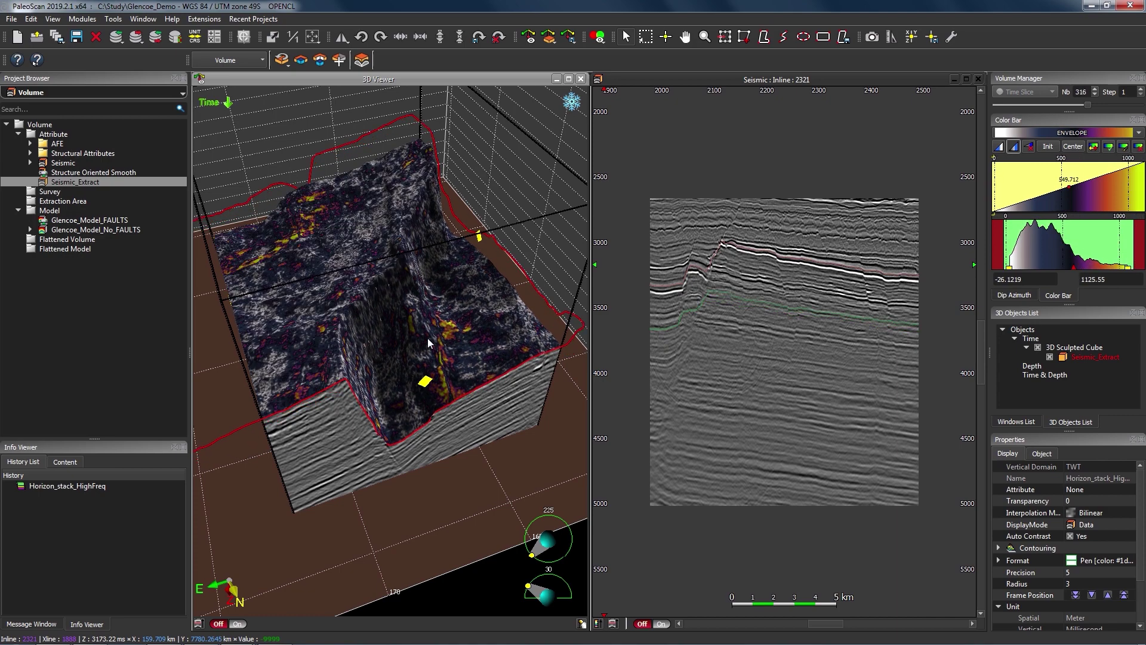
scroll(425, 350, "down", 17)
scroll(417, 349, "down", 12)
scroll(407, 357, "down", 7)
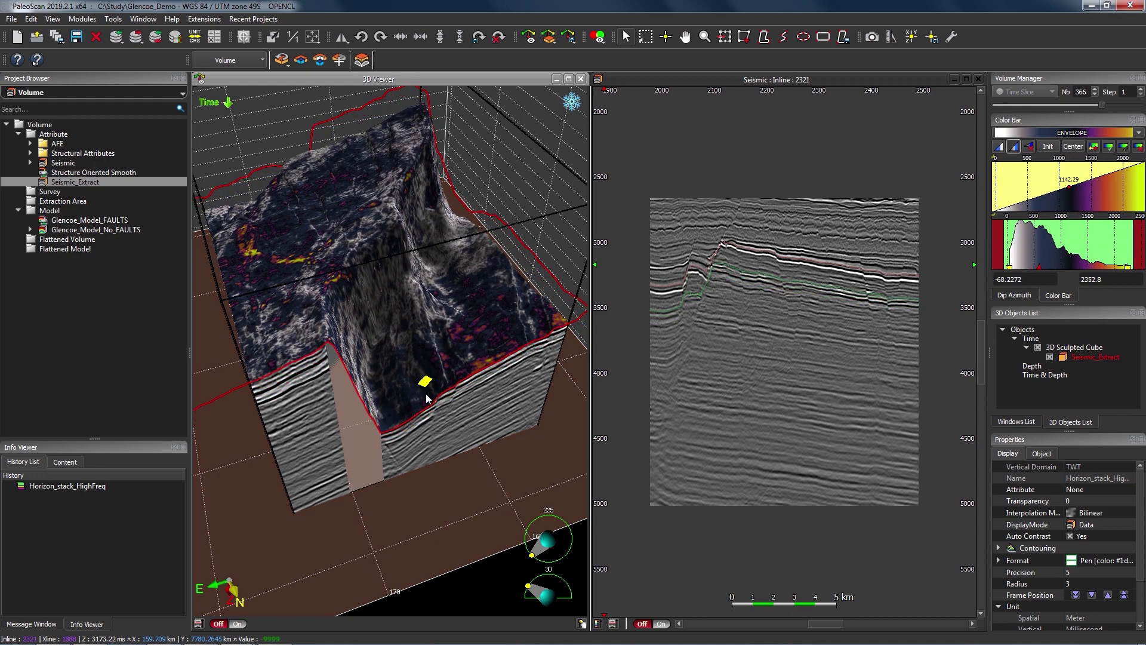
Select the Horizon_stack_HighFreq surface from above and step it down to slice 396
left_click_drag(427, 384, 400, 395)
left_click(385, 392)
scroll(385, 392, "down", 8)
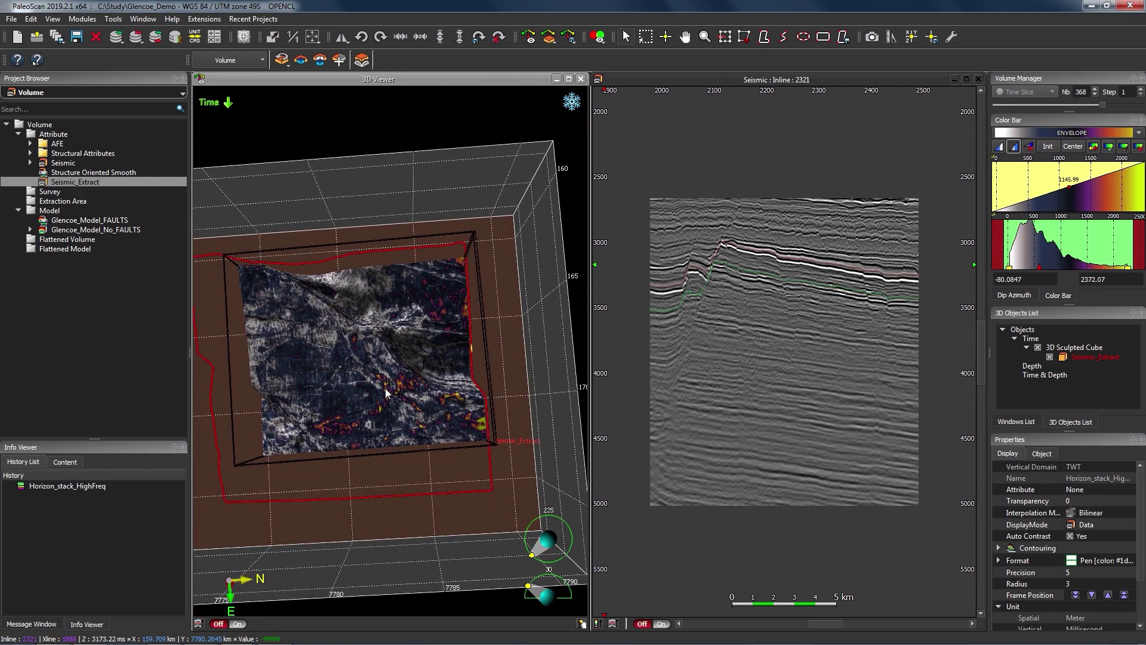
scroll(385, 392, "down", 7)
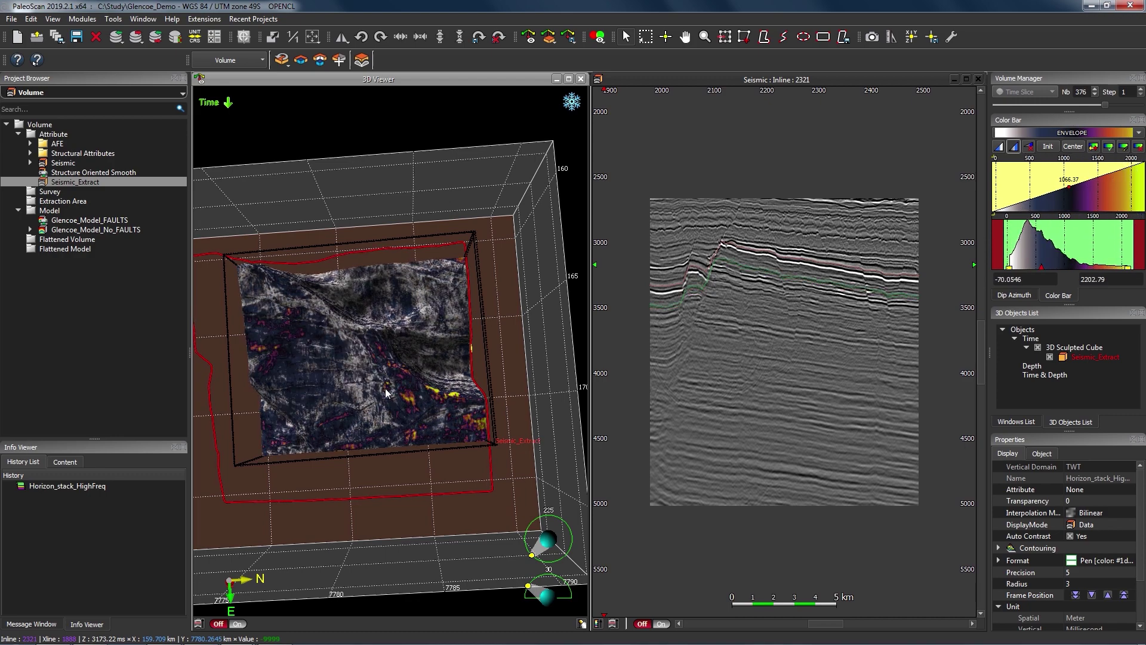
scroll(385, 392, "down", 5)
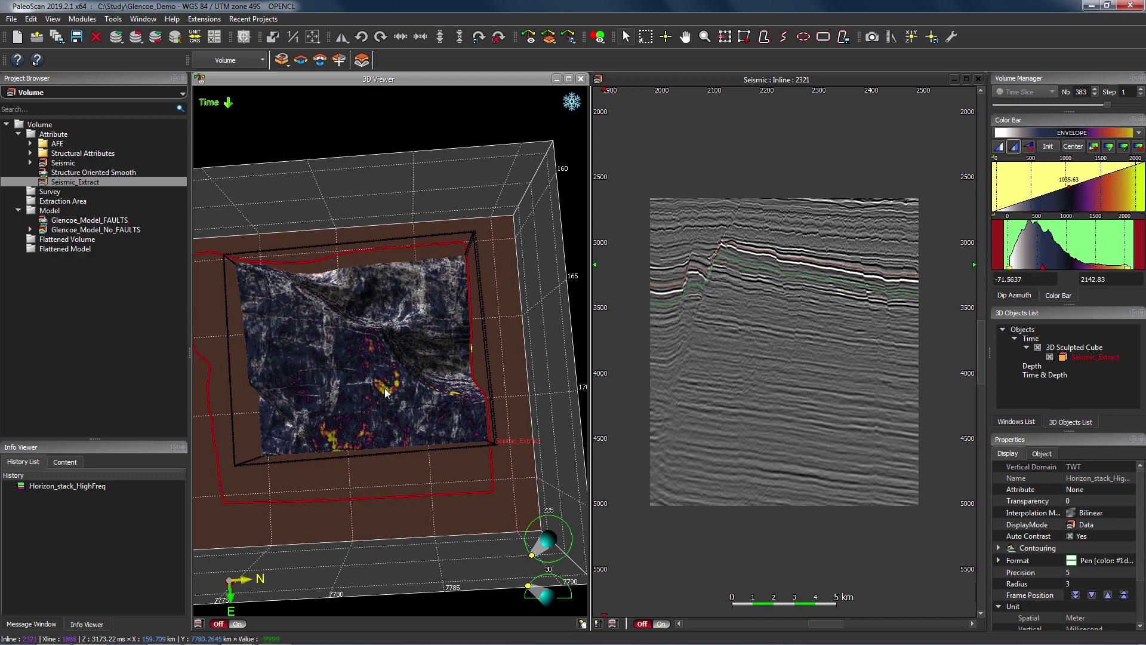
mouse_move(386, 392)
left_mouse_down()
mouse_move(416, 461)
mouse_move(409, 380)
mouse_move(487, 405)
mouse_move(400, 396)
left_mouse_up()
scroll(399, 393, "down", 3)
scroll(399, 393, "down", 3)
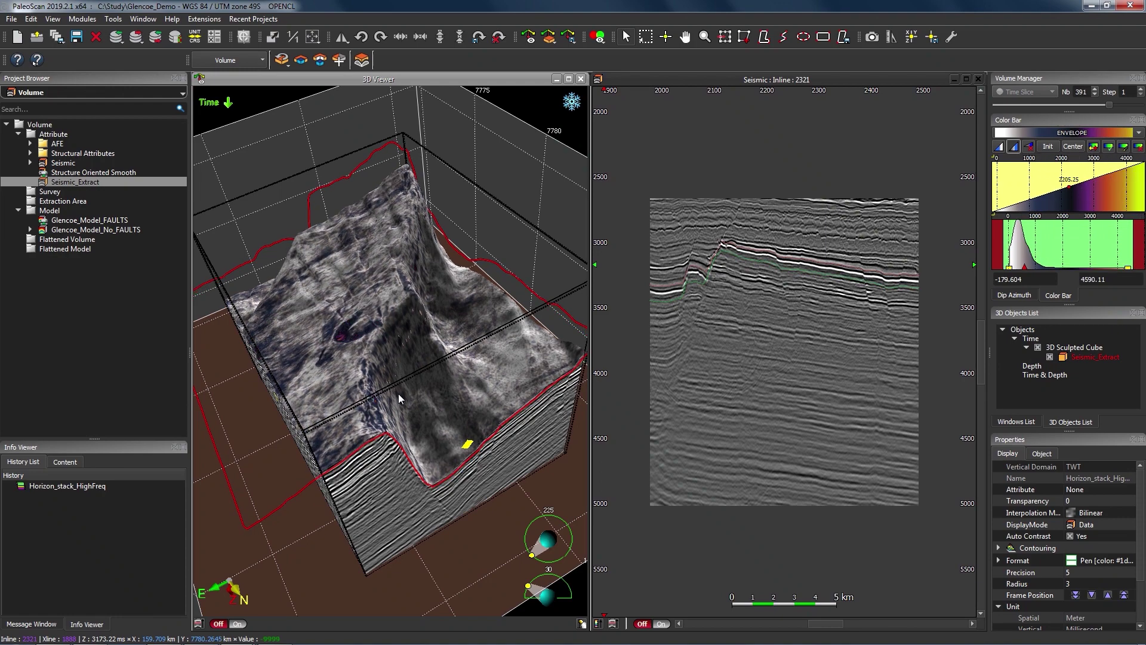
scroll(399, 393, "down", 4)
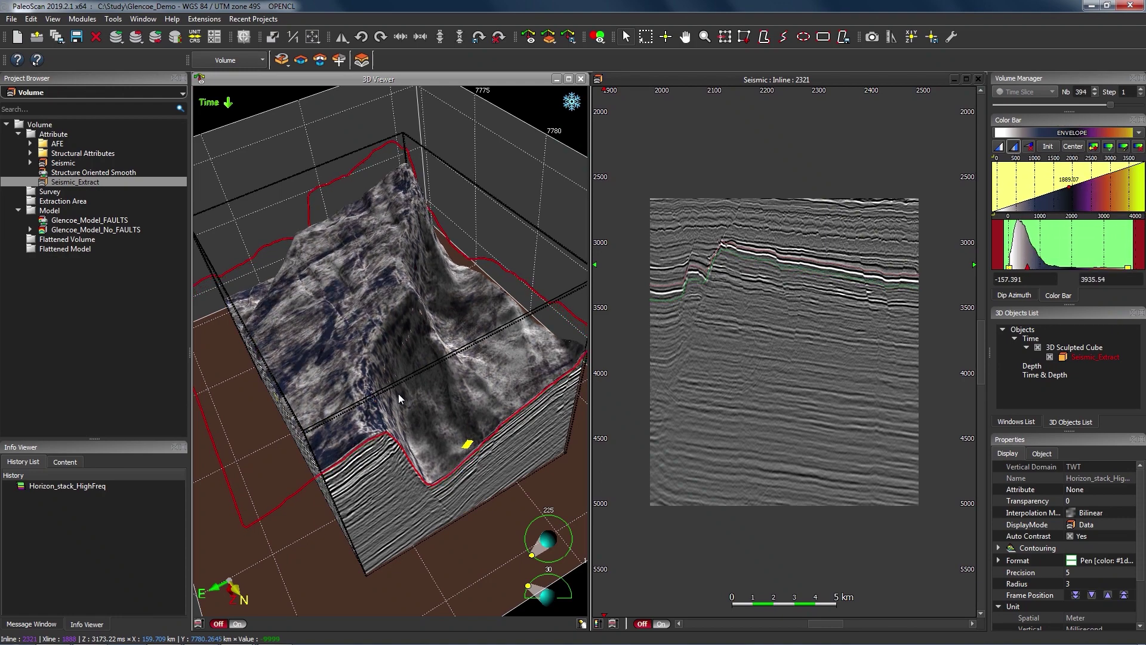
mouse_move(399, 393)
left_mouse_down()
mouse_move(424, 453)
mouse_move(518, 448)
mouse_move(431, 413)
mouse_move(481, 412)
mouse_move(459, 456)
mouse_move(443, 407)
left_mouse_up()
Step the horizon surface back to slices 395 and 393, then deeper to 430, rotating toward top-down
scroll(430, 418, "up", 5)
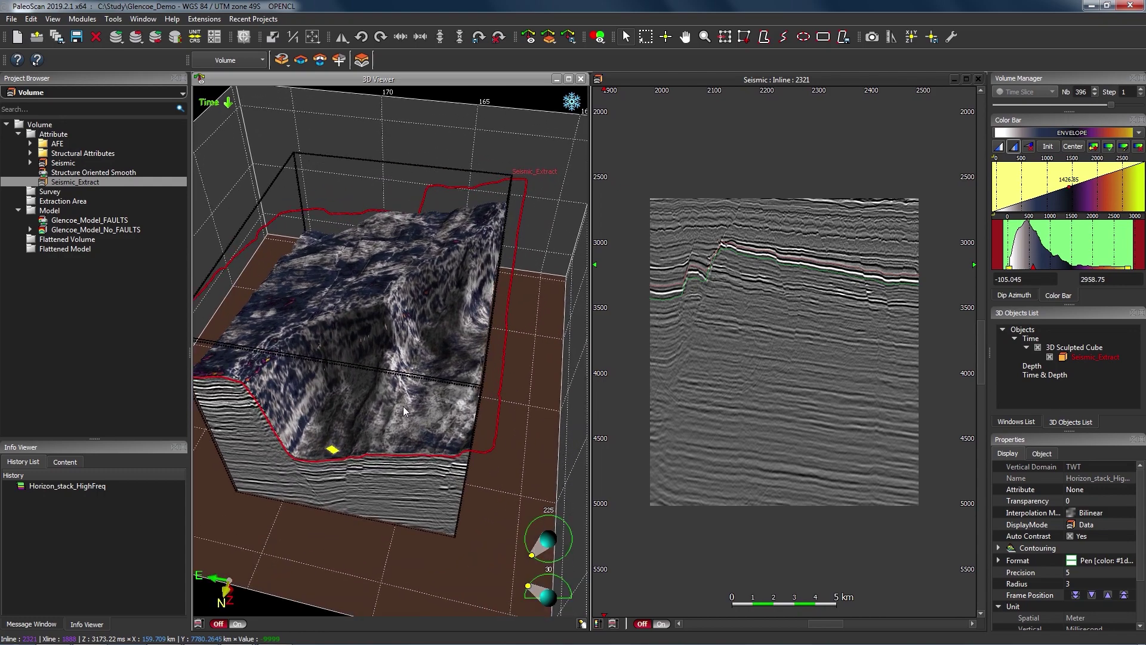
key("Down")
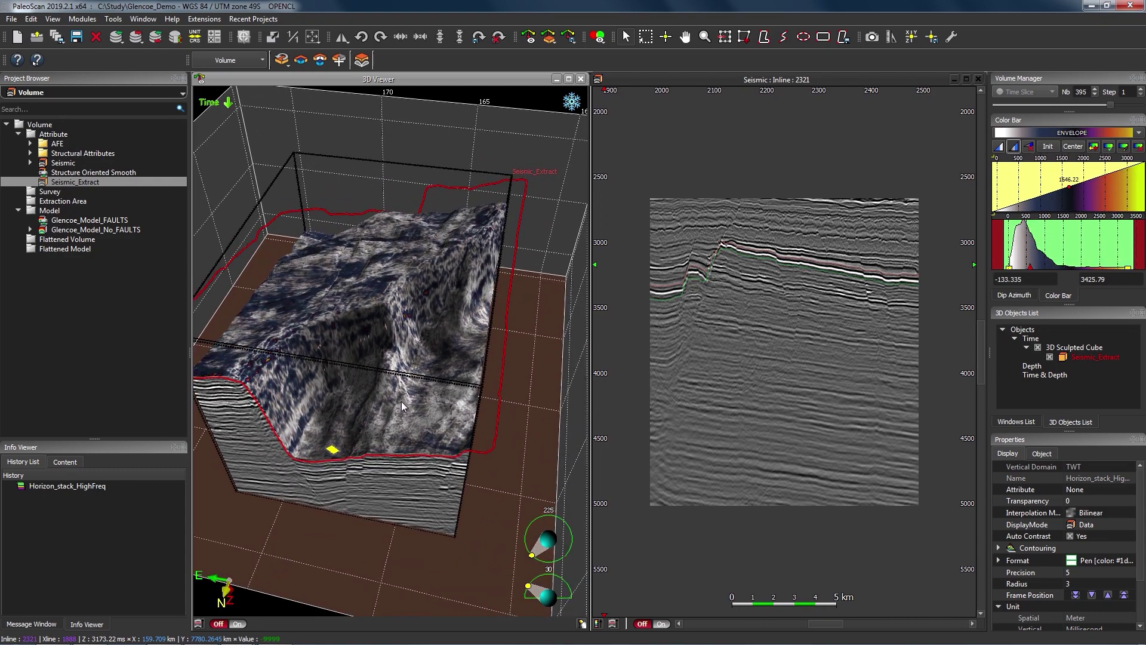
key("Down")
key("Down")
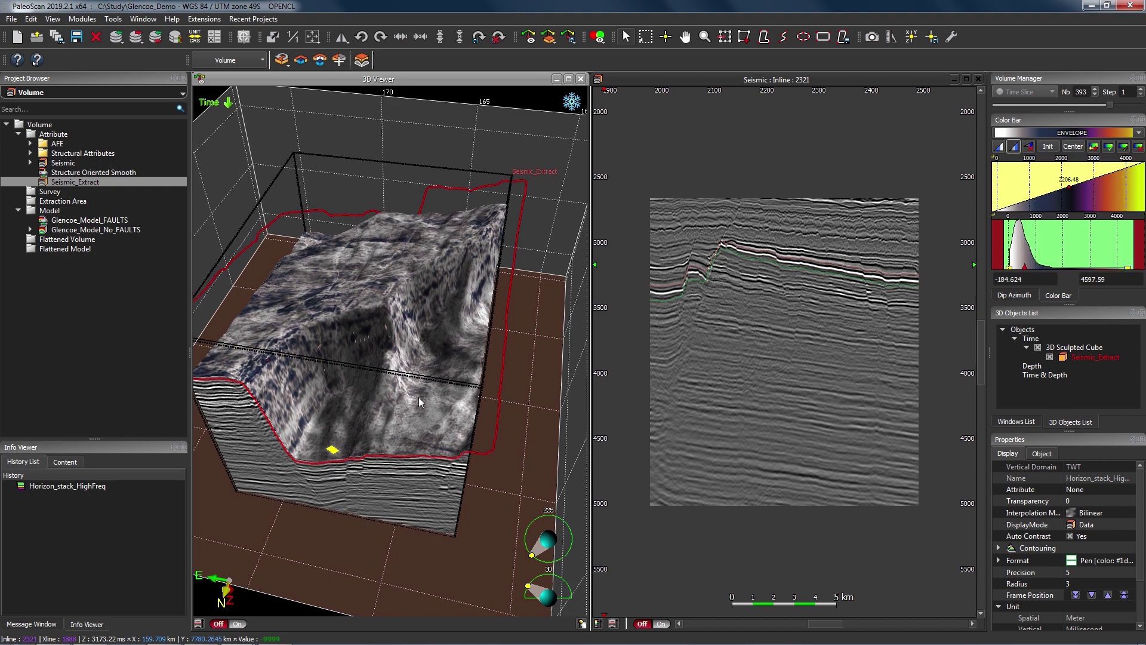
key("Up")
key("Up")
key("Up")
key("Up")
key("Up")
key("Up")
key("Up")
key("Up")
key("Up")
key("Up")
key("Up")
key("Up")
key("Up")
key("Up")
key("Up")
key("Up")
key("Up")
key("Up")
key("Up")
key("Up")
key("Up")
key("Up")
key("Up")
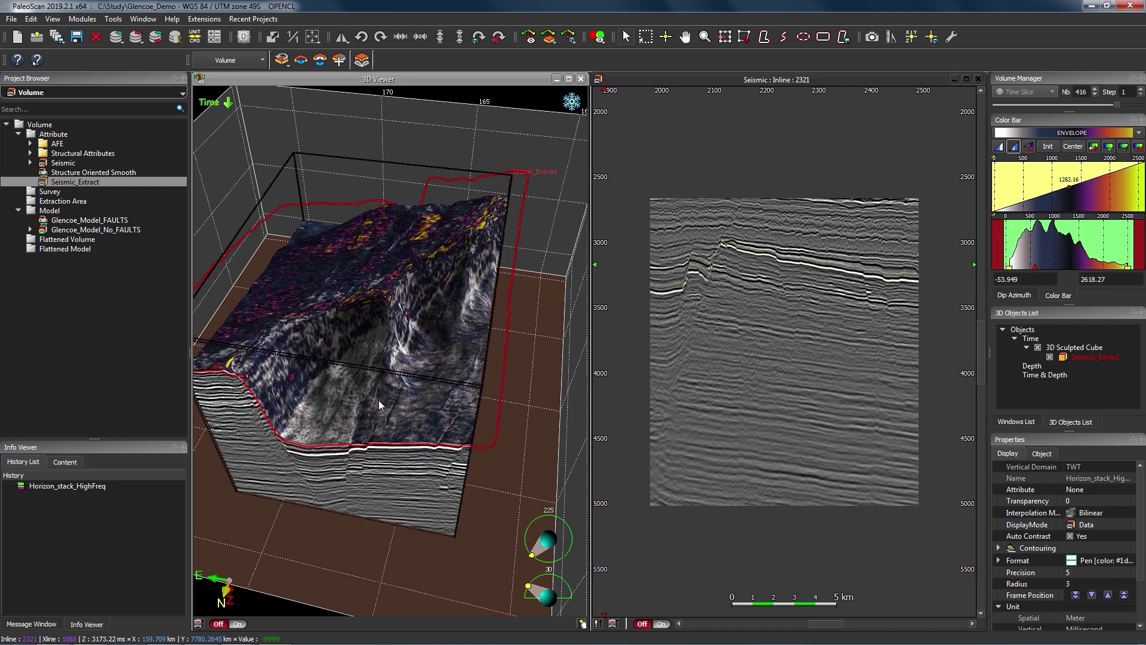
key("Up")
key("Up")
key("Up")
key("Up")
key("Up")
key("Up")
key("Up")
key("Up")
key("Up")
key("Up")
key("Up")
key("Up")
key("Up")
key("Up")
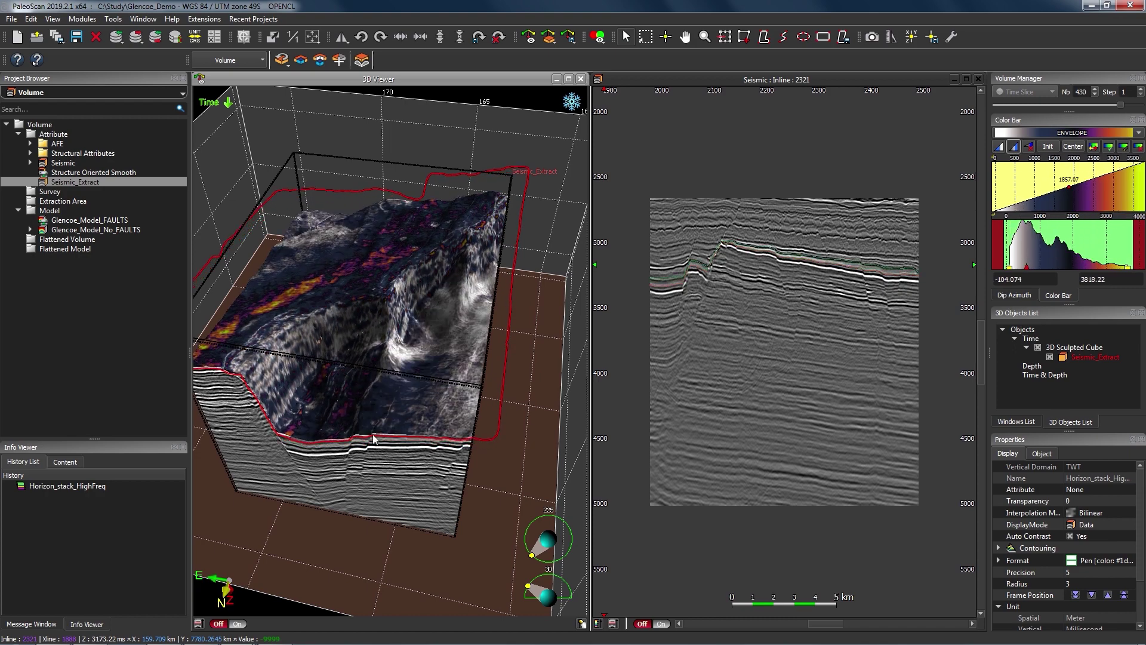
left_click_drag(374, 440, 425, 459)
left_click_drag(508, 499, 409, 505)
Advance the surface further through slices 435, 439 and 443 in a near top-down view
key("Up")
key("Up")
key("Up")
key("Up")
key("Up")
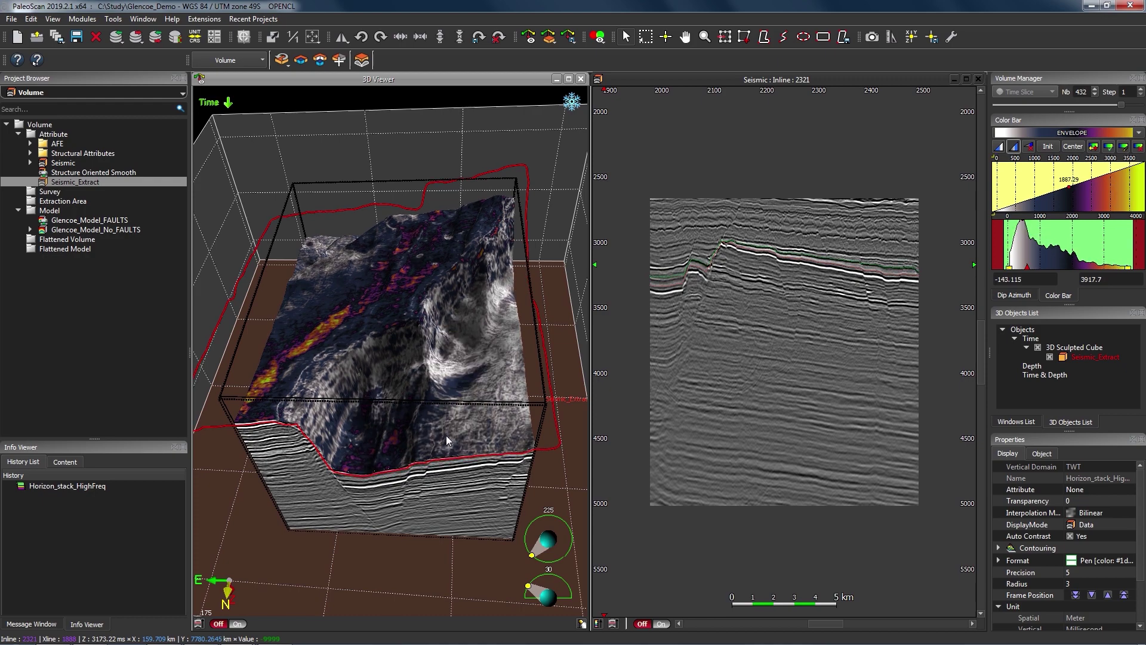
key("Up")
key("Up")
key("Up")
key("Up")
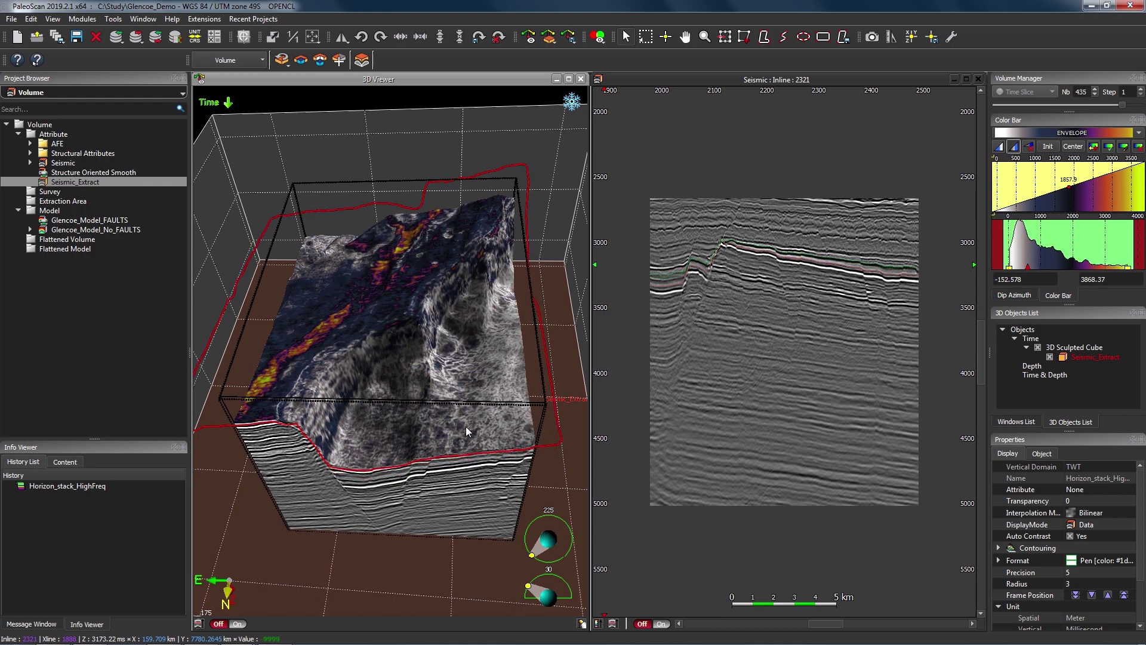
scroll(479, 455, "up", 2)
mouse_move(480, 455)
left_mouse_down()
mouse_move(397, 435)
mouse_move(508, 454)
left_mouse_up()
key("Up")
key("Up")
key("Up")
key("Up")
key("Up")
key("Up")
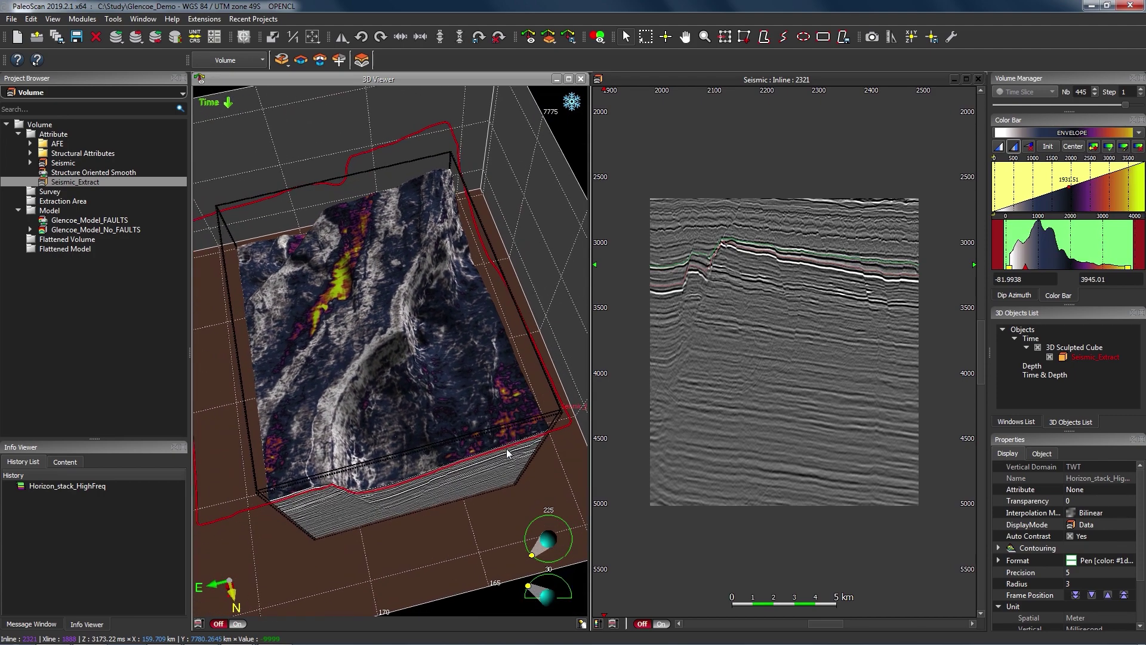
Re-show the lighting direction controls and set the light elevation to 36
left_click(583, 624)
left_click(583, 624)
left_click_drag(530, 588, 529, 584)
left_click_drag(412, 496, 466, 472)
scroll(425, 413, "down", 7)
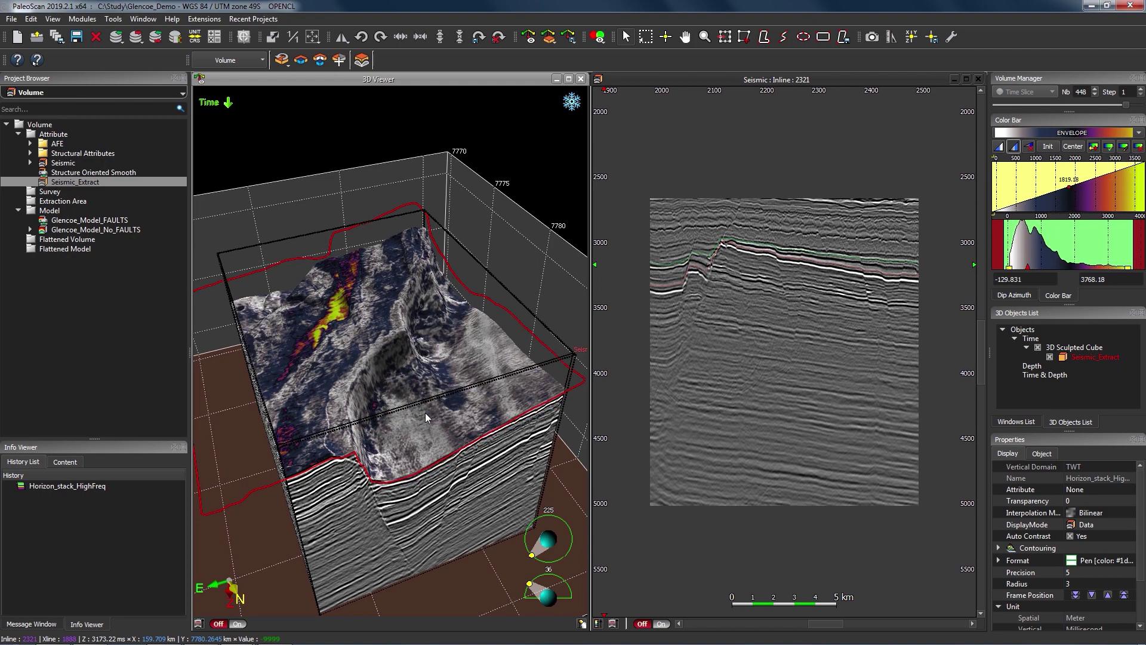
scroll(424, 413, "down", 6)
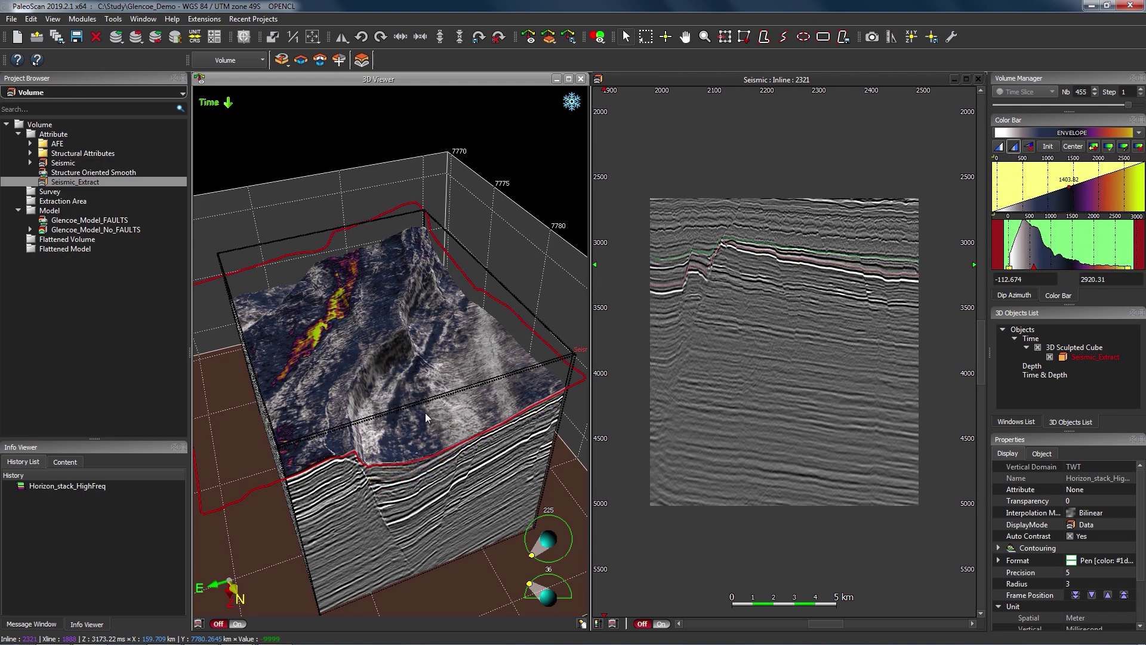